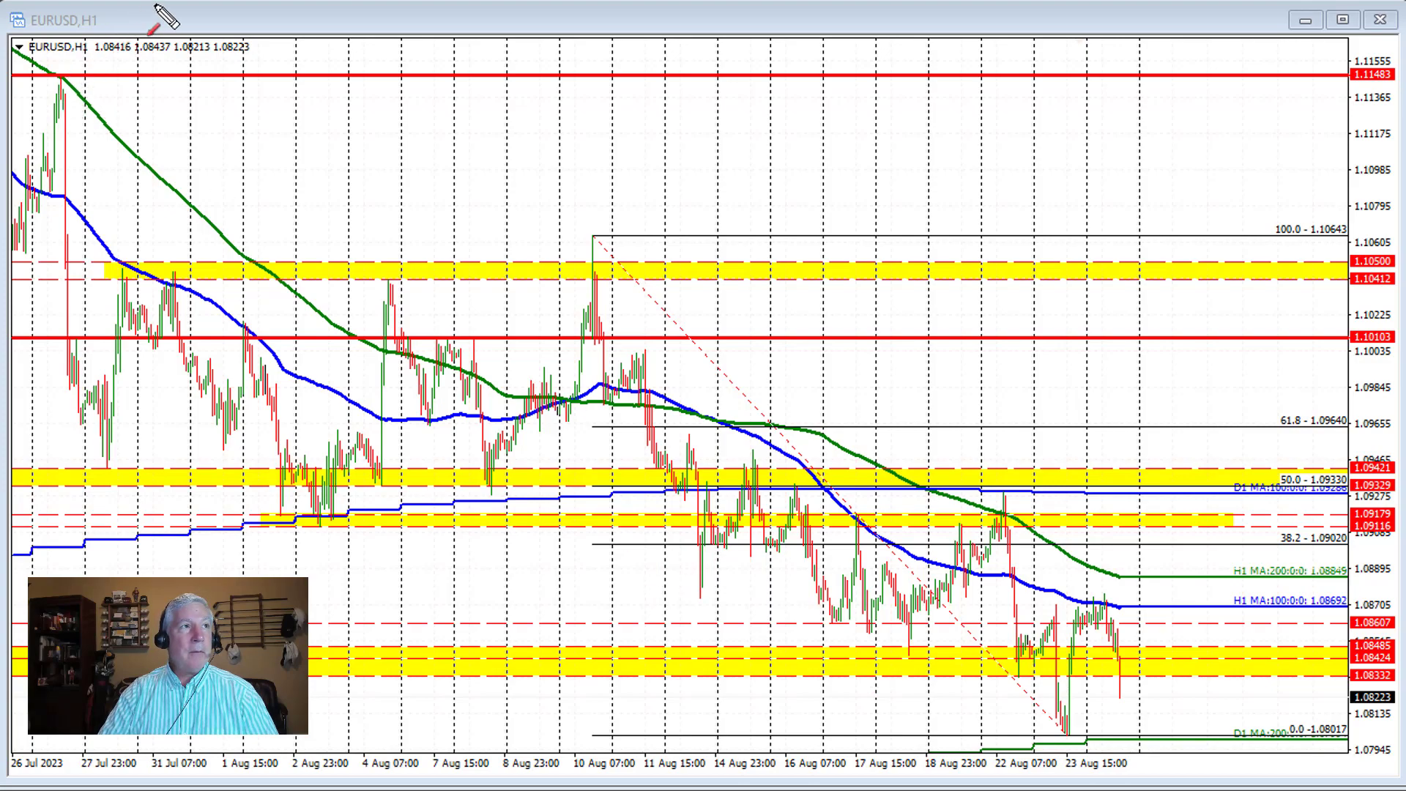
Point red arrows at the EURUSD H1 chart title and along the drop to the 1.08017 low, and clear the markup.
{"action": "left_click_drag", "start_coordinate": [176, 22], "coordinate": [119, 21]}
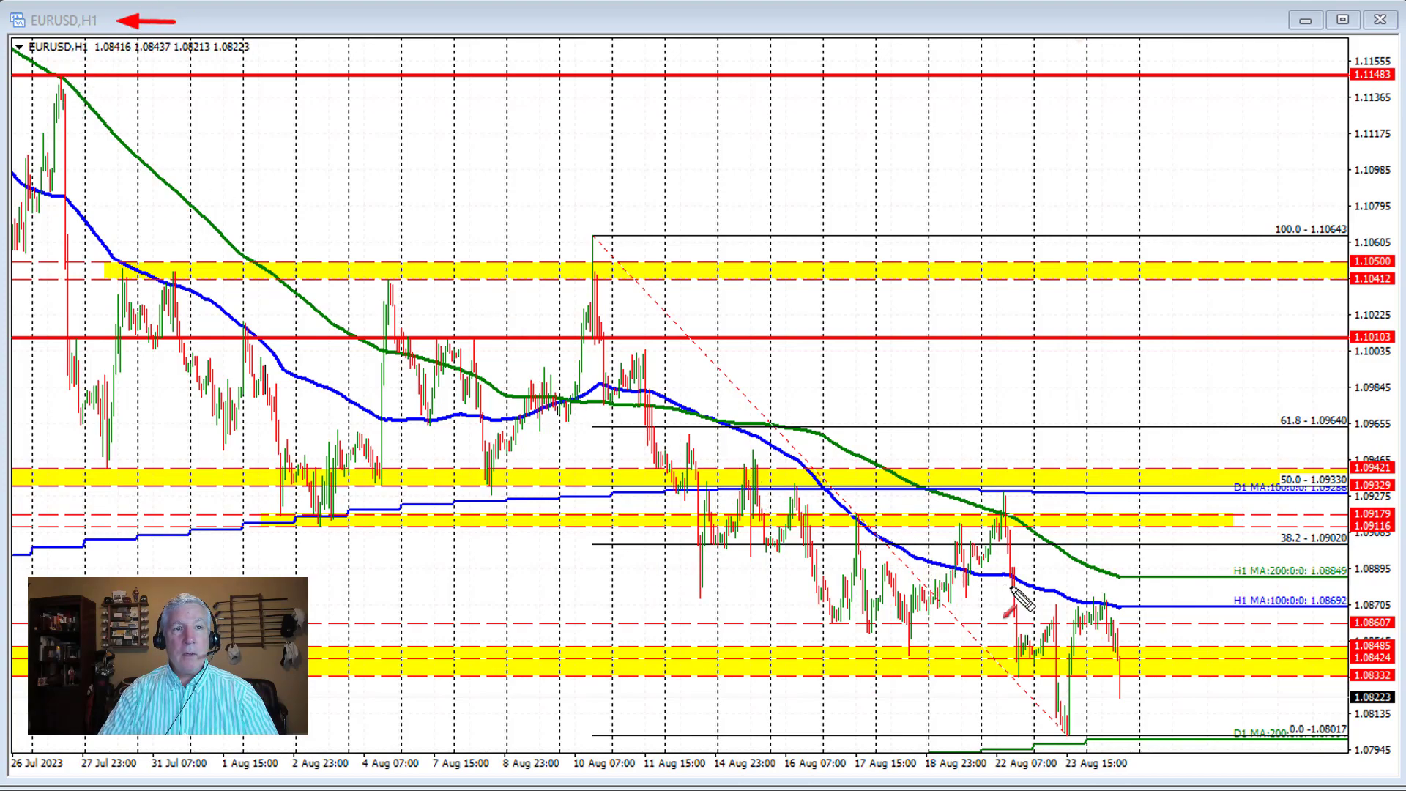
{"action": "mouse_move", "coordinate": [1049, 610]}
{"action": "left_mouse_down"}
{"action": "mouse_move", "coordinate": [1058, 737]}
{"action": "mouse_move", "coordinate": [1078, 751]}
{"action": "mouse_move", "coordinate": [1066, 750]}
{"action": "left_mouse_up"}
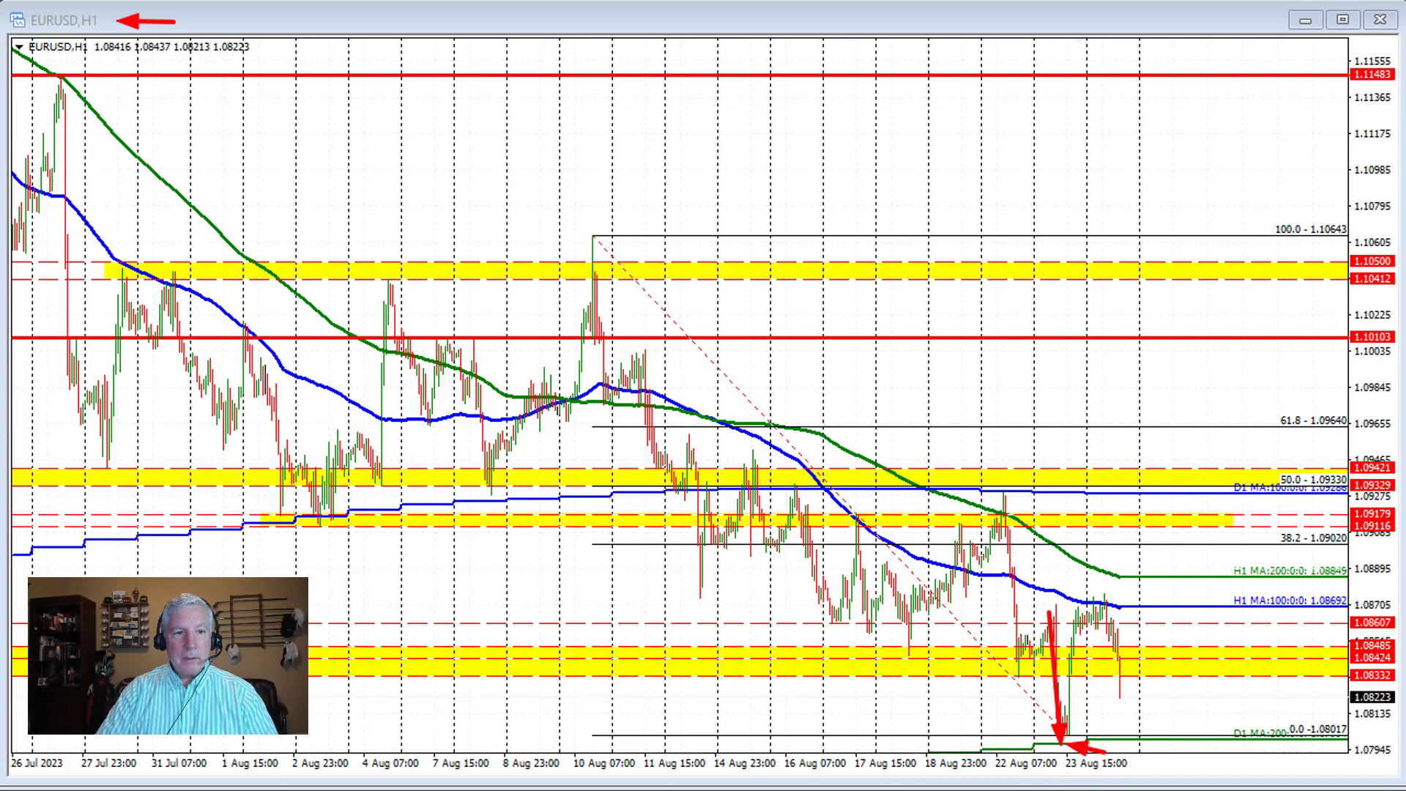
{"action": "key", "text": "Escape"}
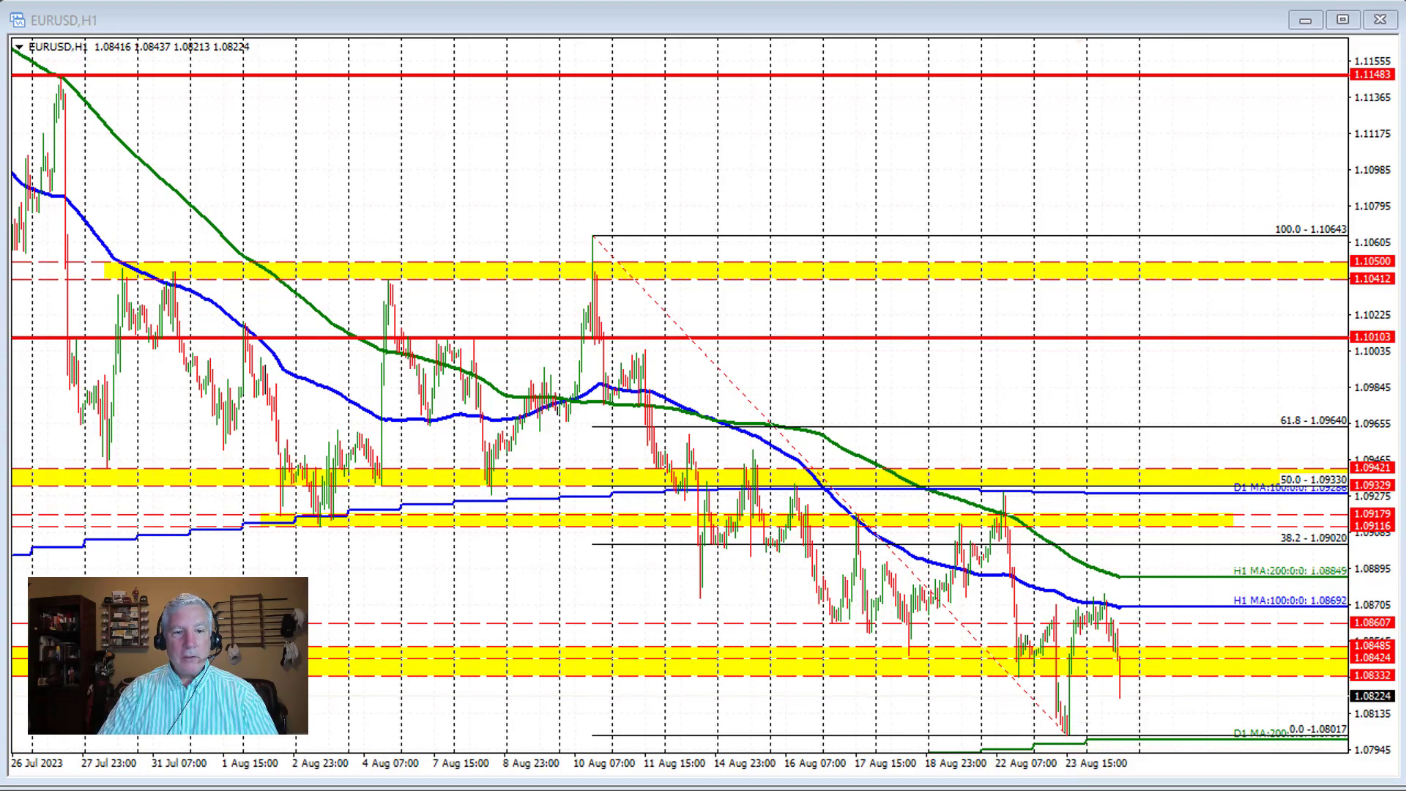
Mark the 23 August highs near the blue 100-hour moving average and the latest candle's low with red arrows, and clear the markup.
{"action": "mouse_move", "coordinate": [1095, 543]}
{"action": "left_mouse_down"}
{"action": "mouse_move", "coordinate": [1077, 596]}
{"action": "mouse_move", "coordinate": [1101, 590]}
{"action": "left_mouse_up"}
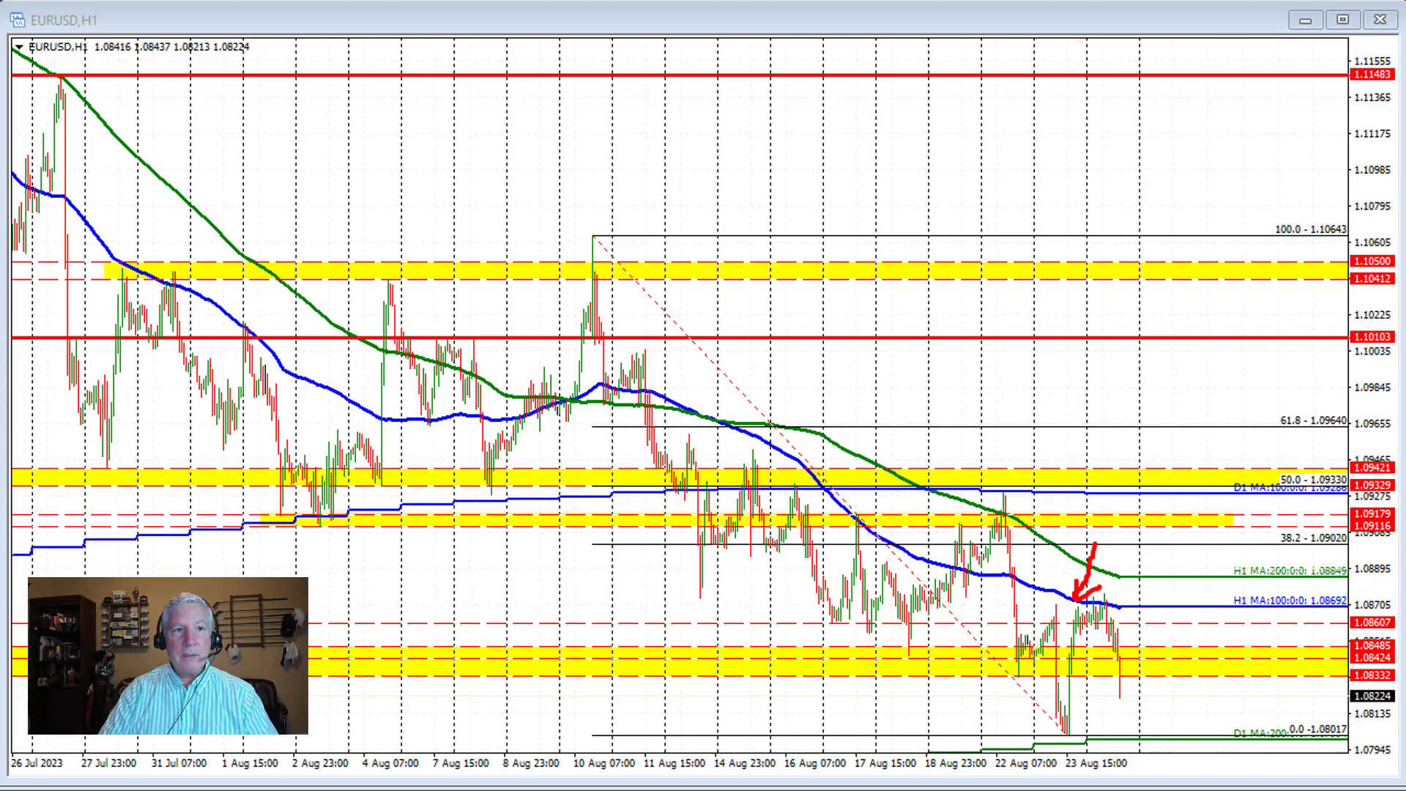
{"action": "key", "text": "Escape"}
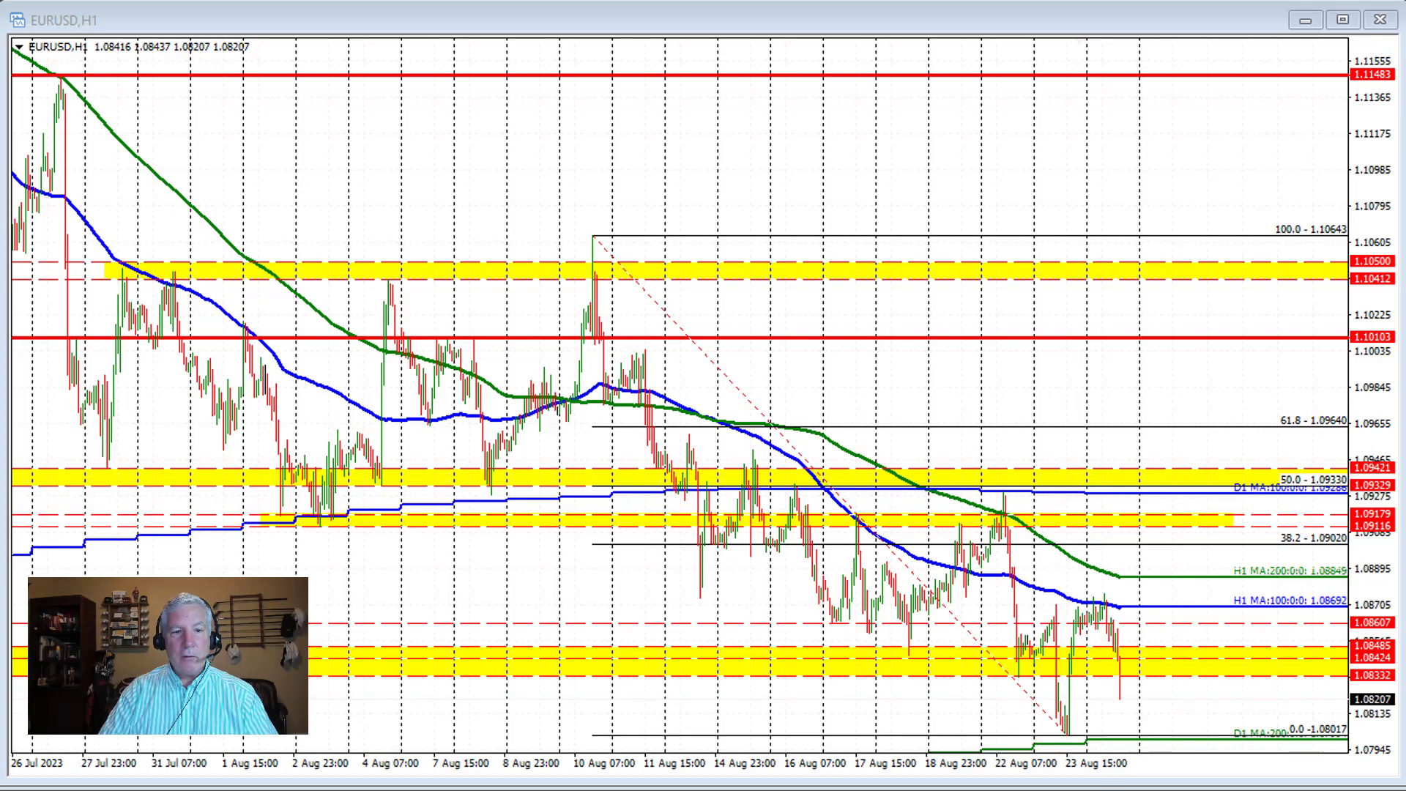
{"action": "mouse_move", "coordinate": [1100, 588]}
{"action": "left_mouse_down"}
{"action": "mouse_move", "coordinate": [1116, 584]}
{"action": "mouse_move", "coordinate": [1107, 573]}
{"action": "mouse_move", "coordinate": [1095, 600]}
{"action": "left_mouse_up"}
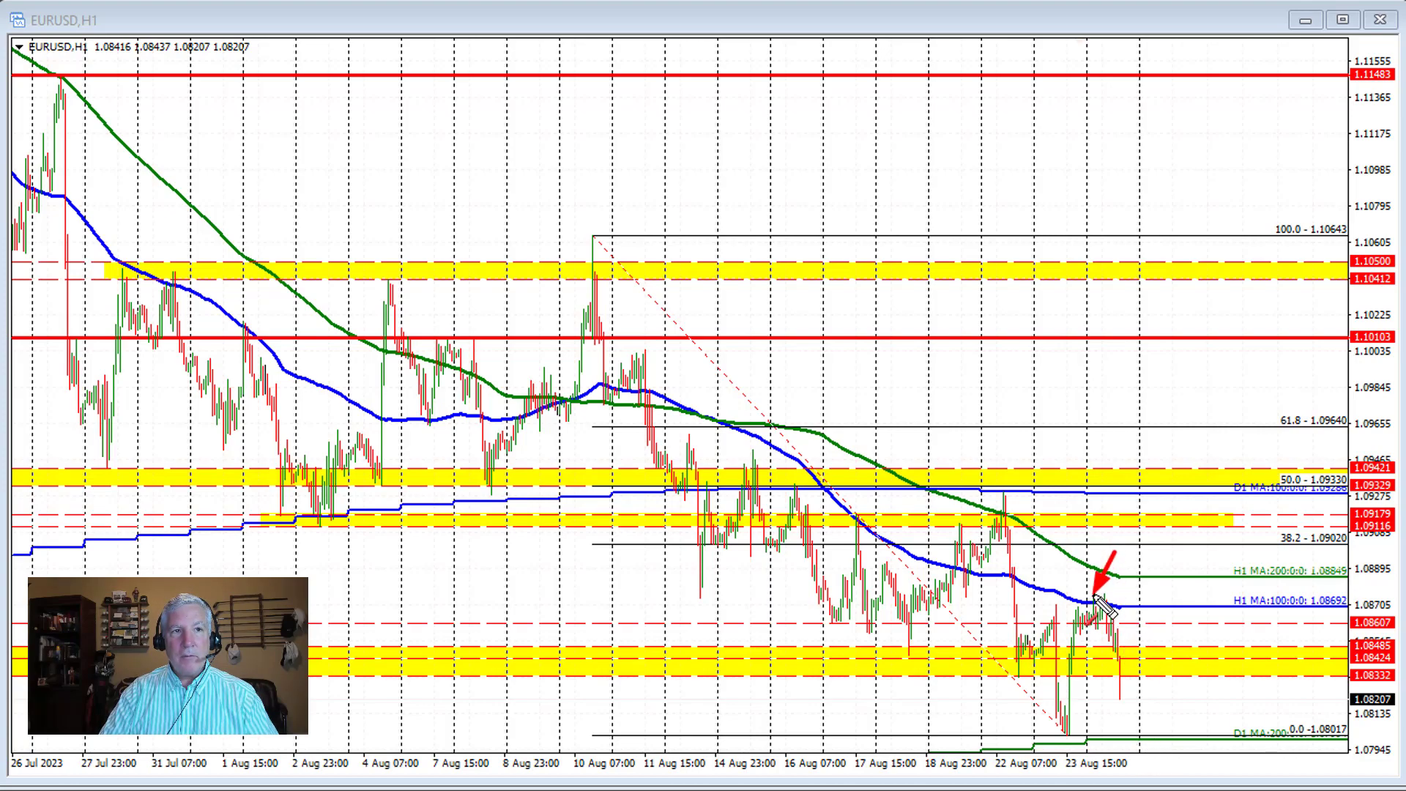
{"action": "left_click_drag", "start_coordinate": [1126, 553], "coordinate": [1107, 591]}
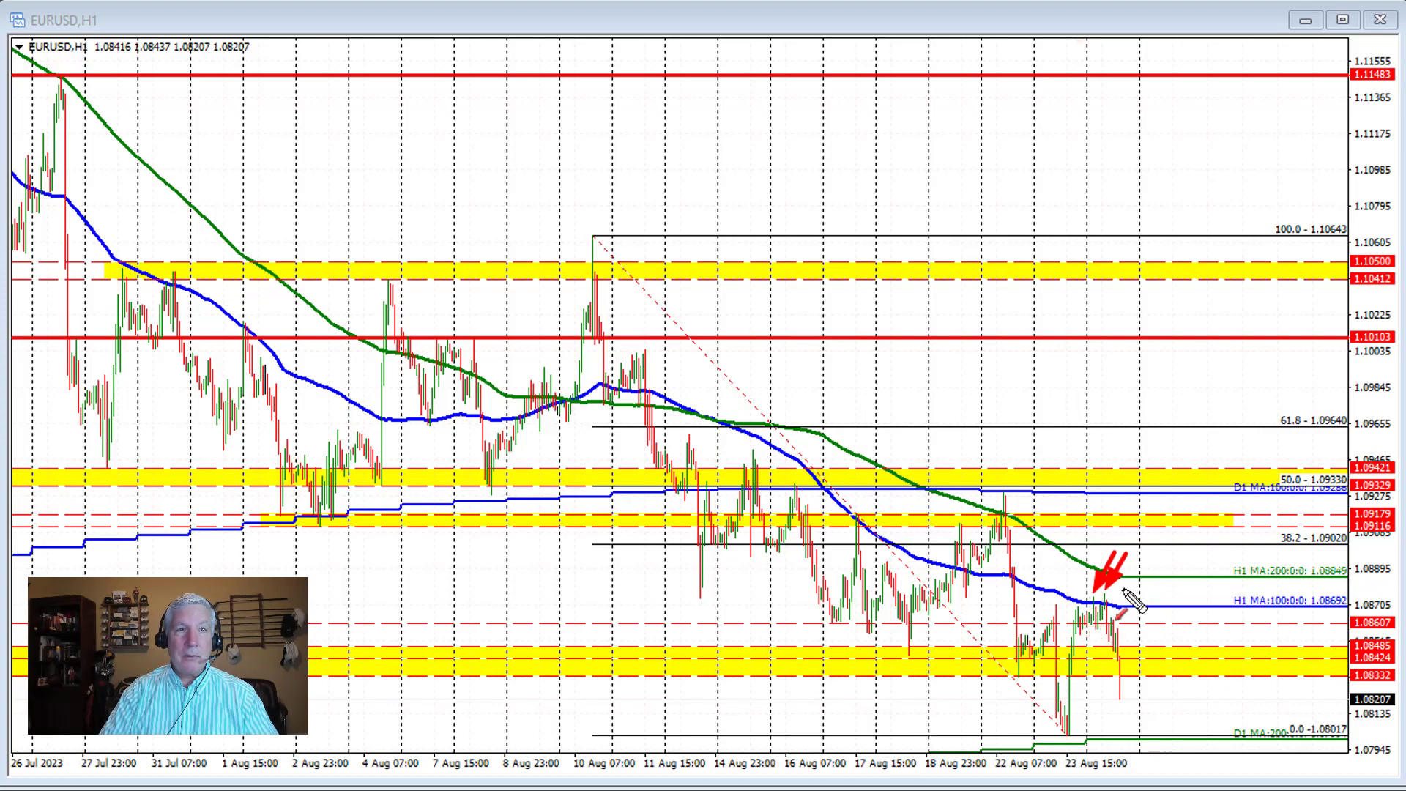
{"action": "left_click_drag", "start_coordinate": [1124, 572], "coordinate": [1110, 600]}
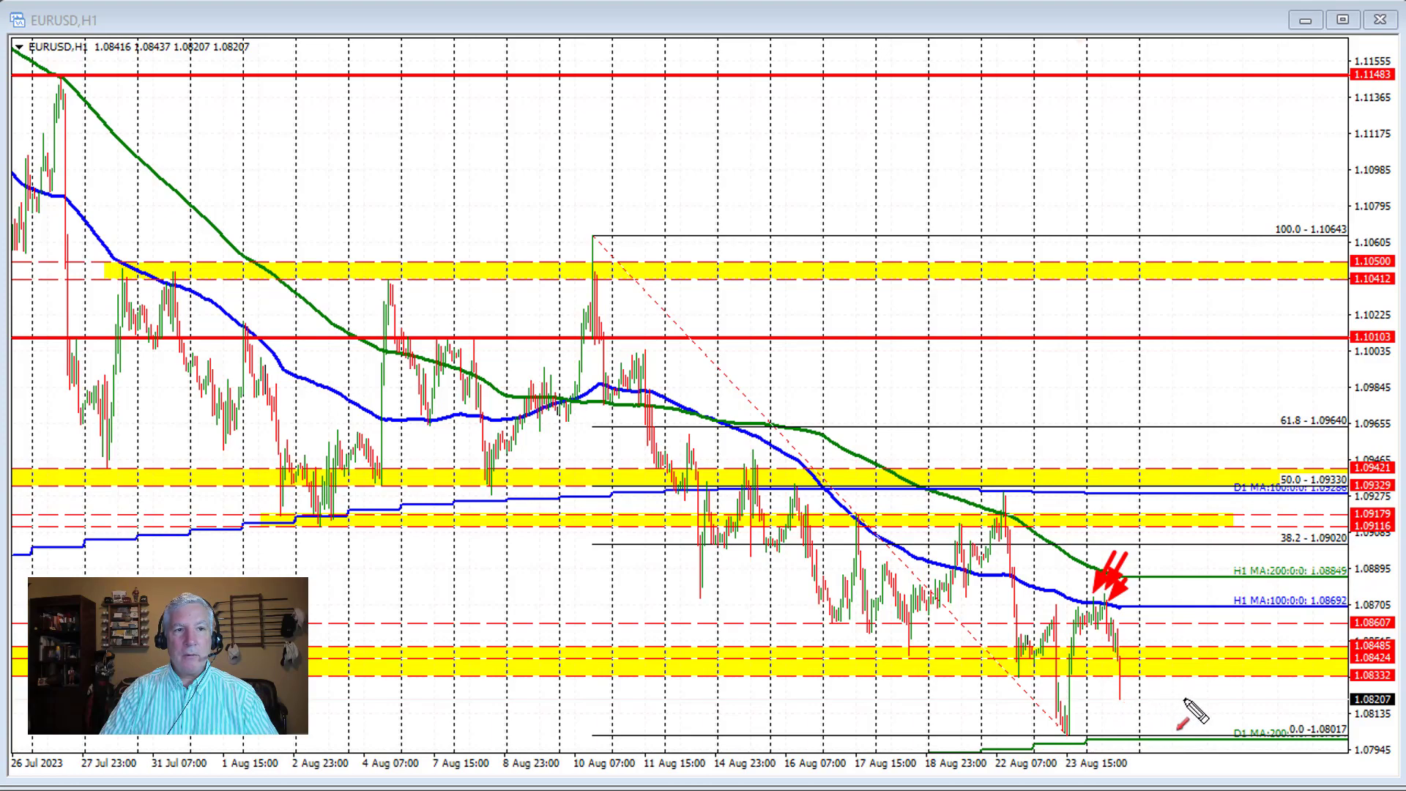
{"action": "left_click_drag", "start_coordinate": [1184, 700], "coordinate": [1121, 697]}
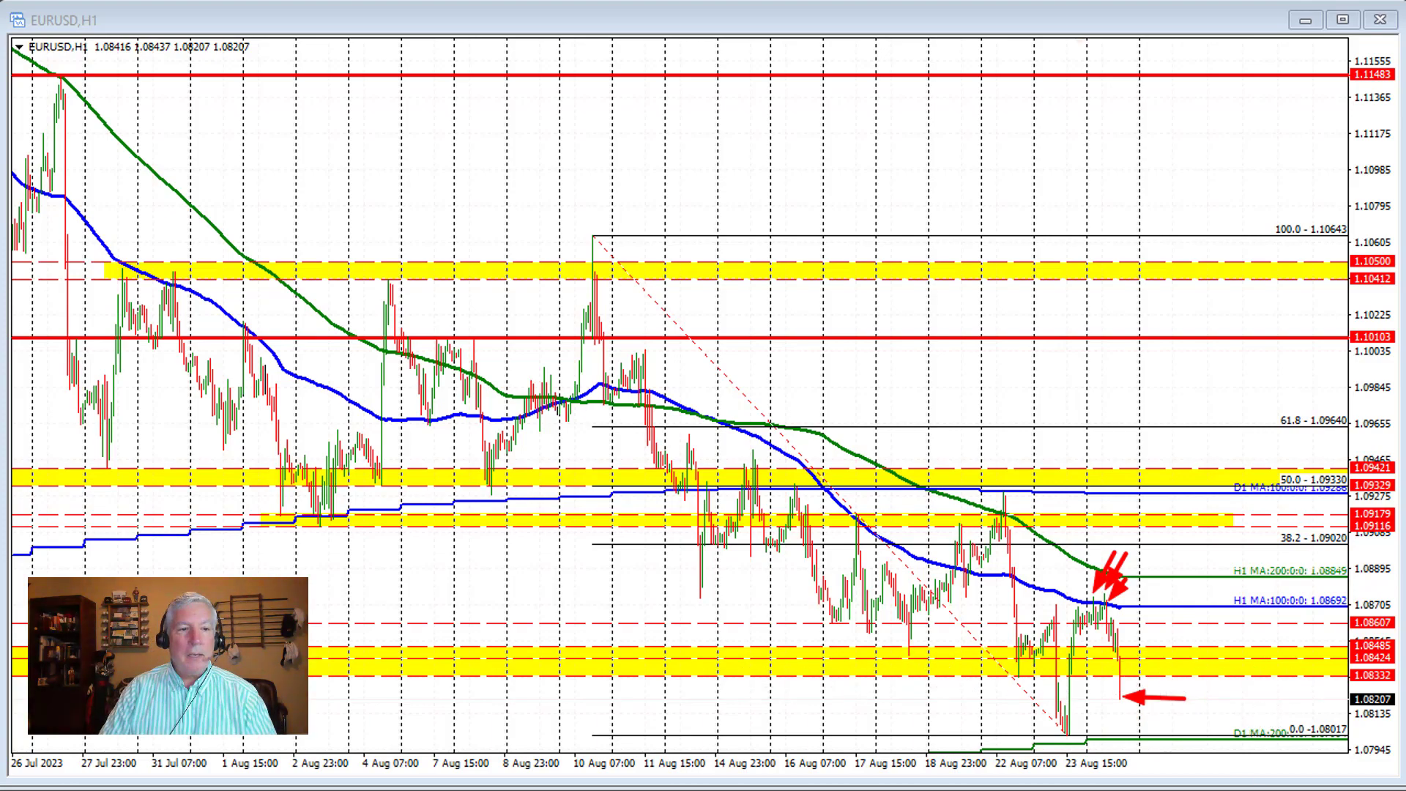
{"action": "key", "text": "Escape"}
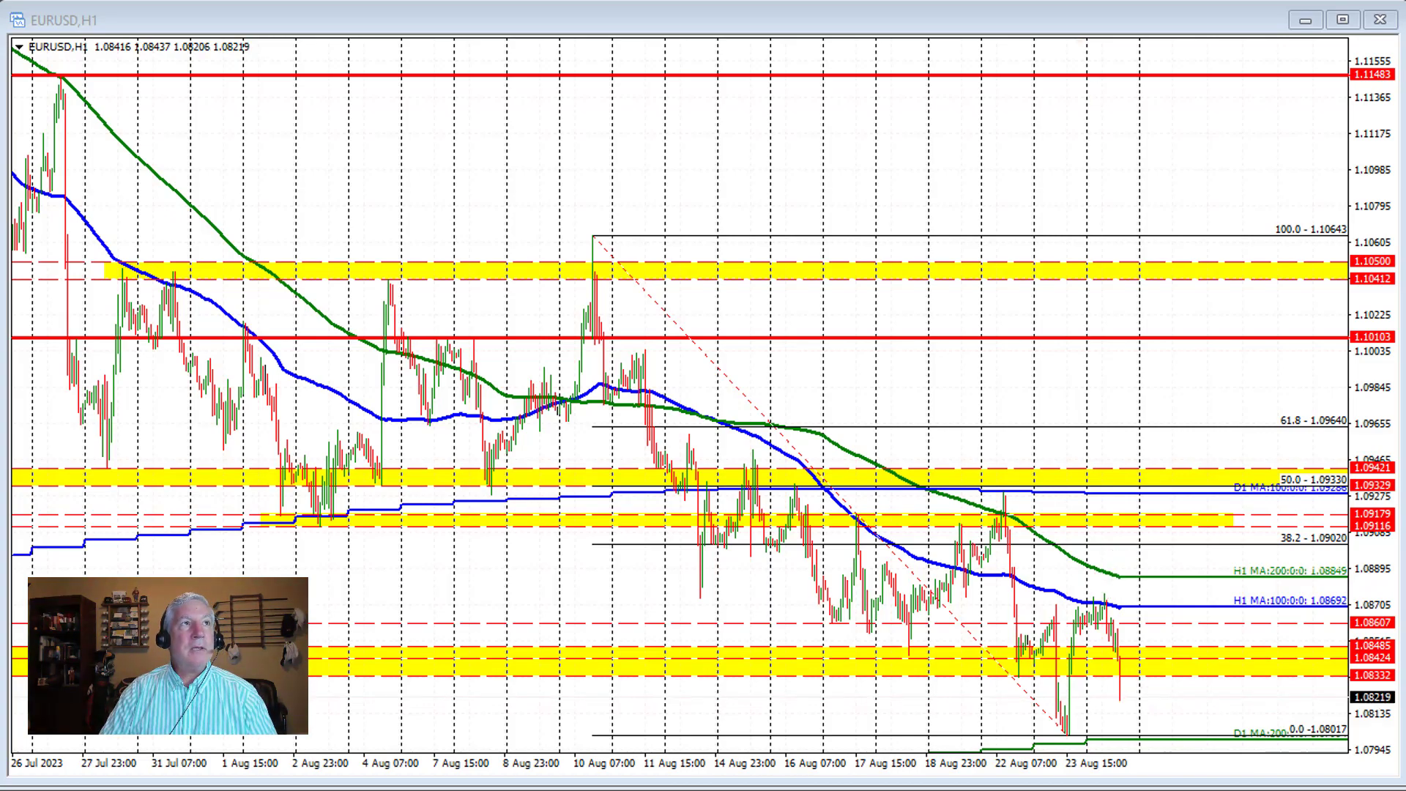
On the EURUSD H4 chart, mark the price reactions around the 1.08332–1.08485 yellow zone and the moves away from it with red arrows.
{"action": "left_click_drag", "start_coordinate": [602, 117], "coordinate": [664, 111]}
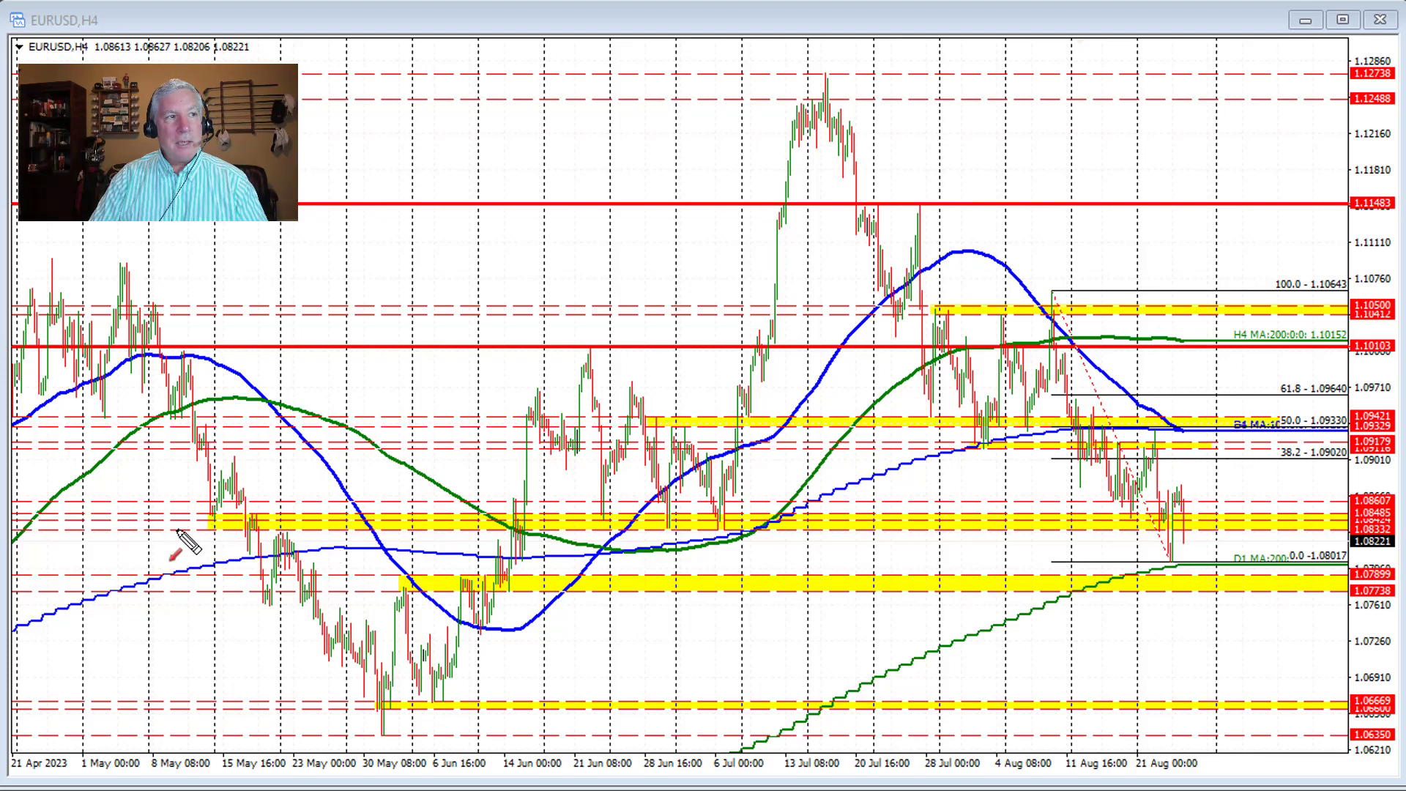
{"action": "mouse_move", "coordinate": [218, 556]}
{"action": "left_mouse_down"}
{"action": "mouse_move", "coordinate": [216, 521]}
{"action": "mouse_move", "coordinate": [292, 524]}
{"action": "mouse_move", "coordinate": [388, 735]}
{"action": "left_mouse_up"}
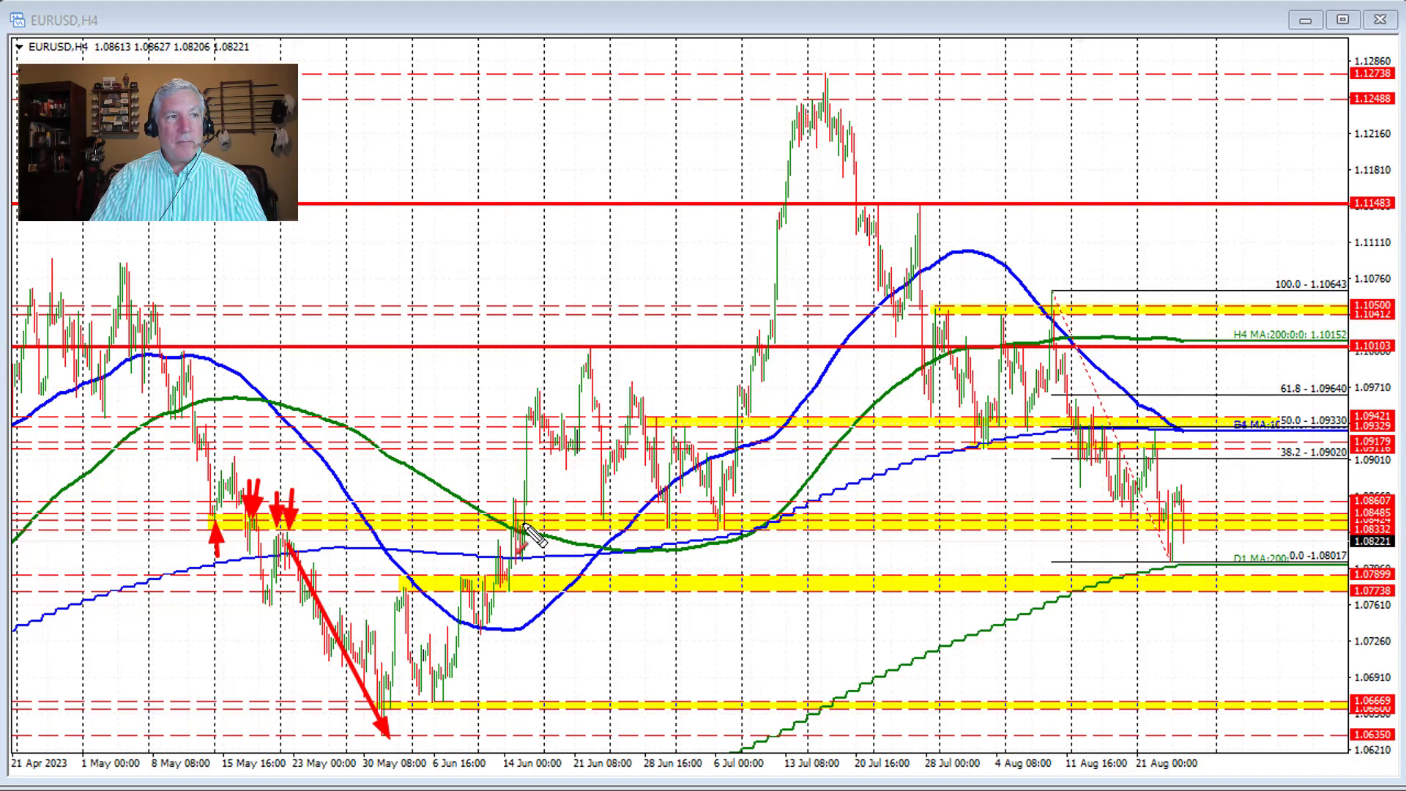
{"action": "left_click_drag", "start_coordinate": [530, 520], "coordinate": [538, 393]}
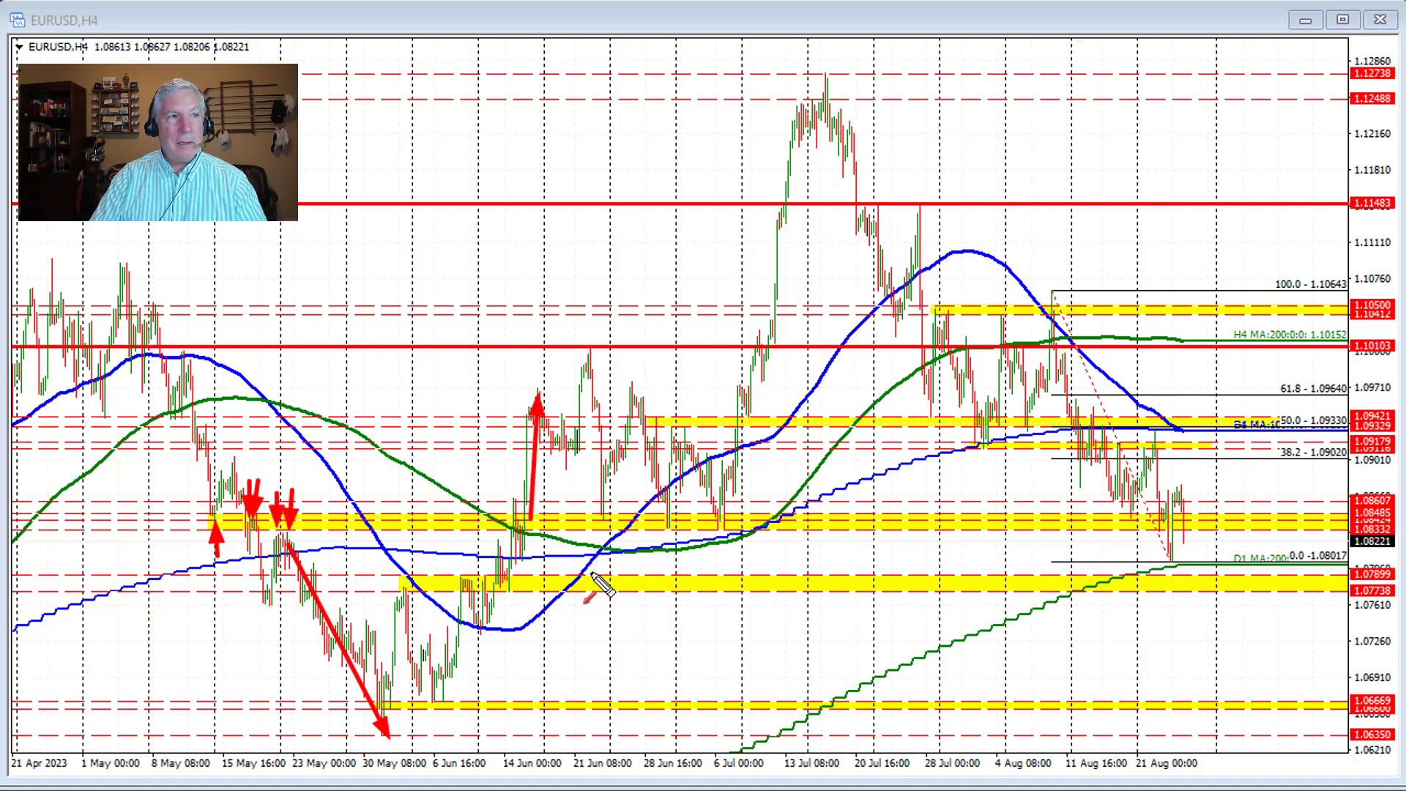
{"action": "left_click_drag", "start_coordinate": [591, 575], "coordinate": [608, 529]}
{"action": "left_click_drag", "start_coordinate": [672, 570], "coordinate": [669, 521]}
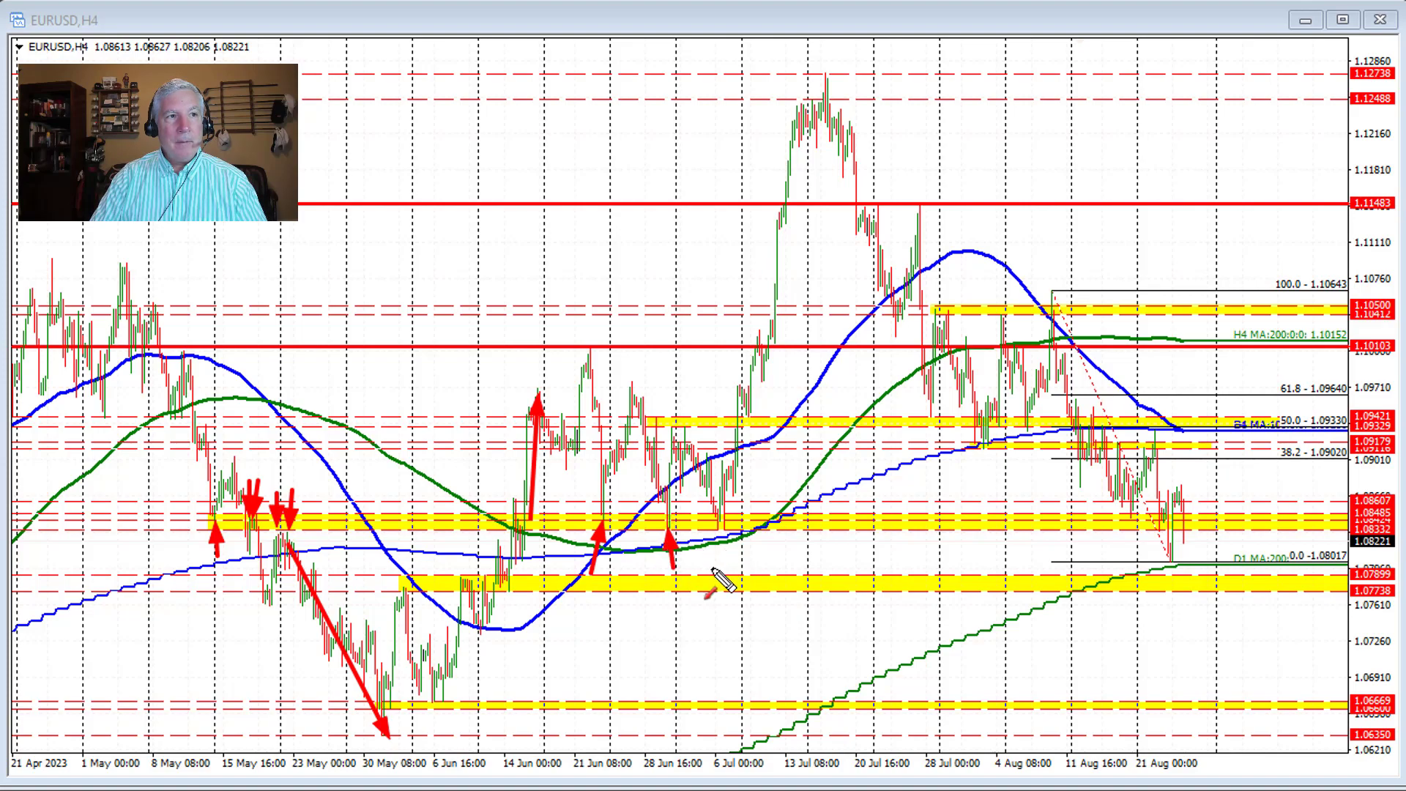
{"action": "left_click_drag", "start_coordinate": [711, 569], "coordinate": [723, 532]}
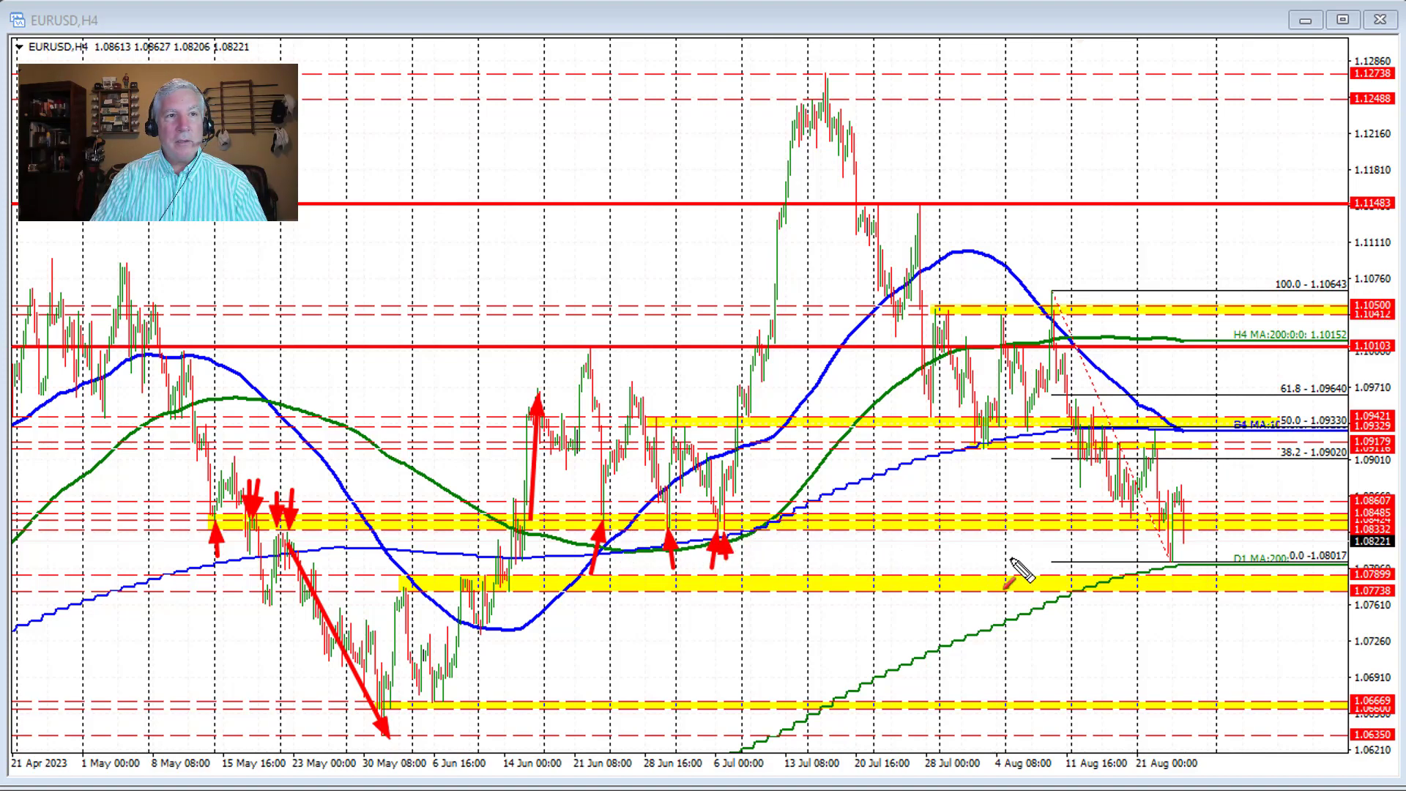
{"action": "left_click_drag", "start_coordinate": [1120, 571], "coordinate": [1127, 521]}
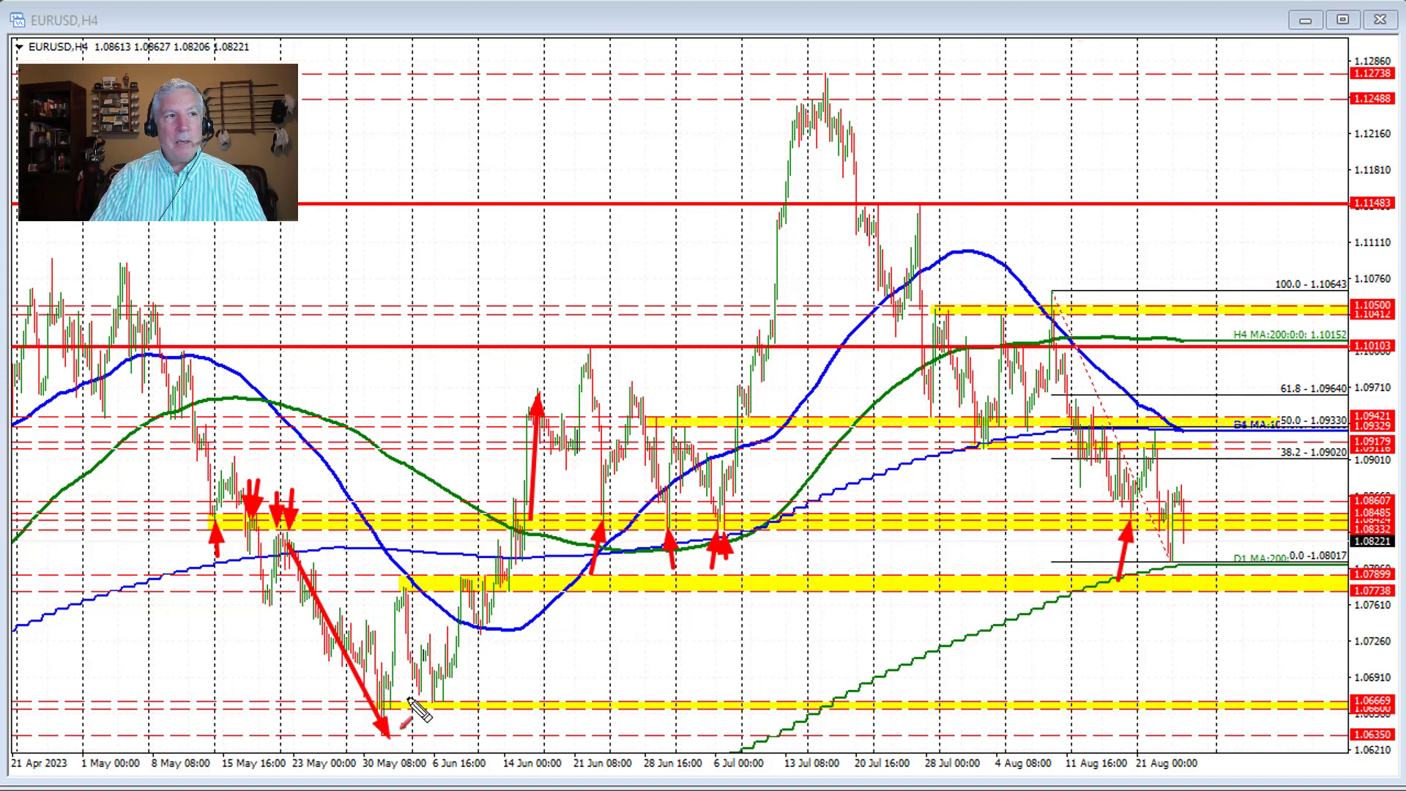
{"action": "left_click_drag", "start_coordinate": [579, 485], "coordinate": [593, 362]}
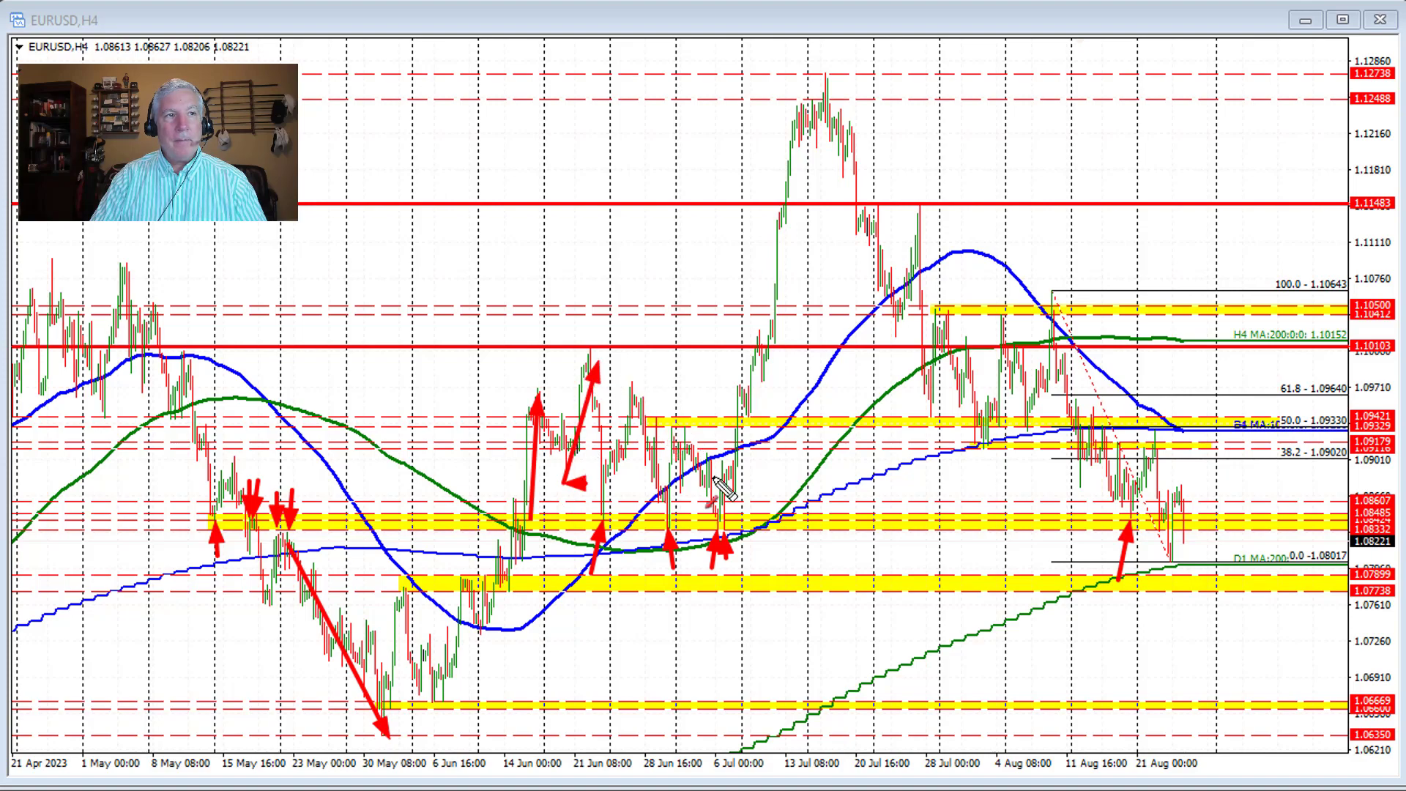
{"action": "left_click_drag", "start_coordinate": [714, 480], "coordinate": [836, 85]}
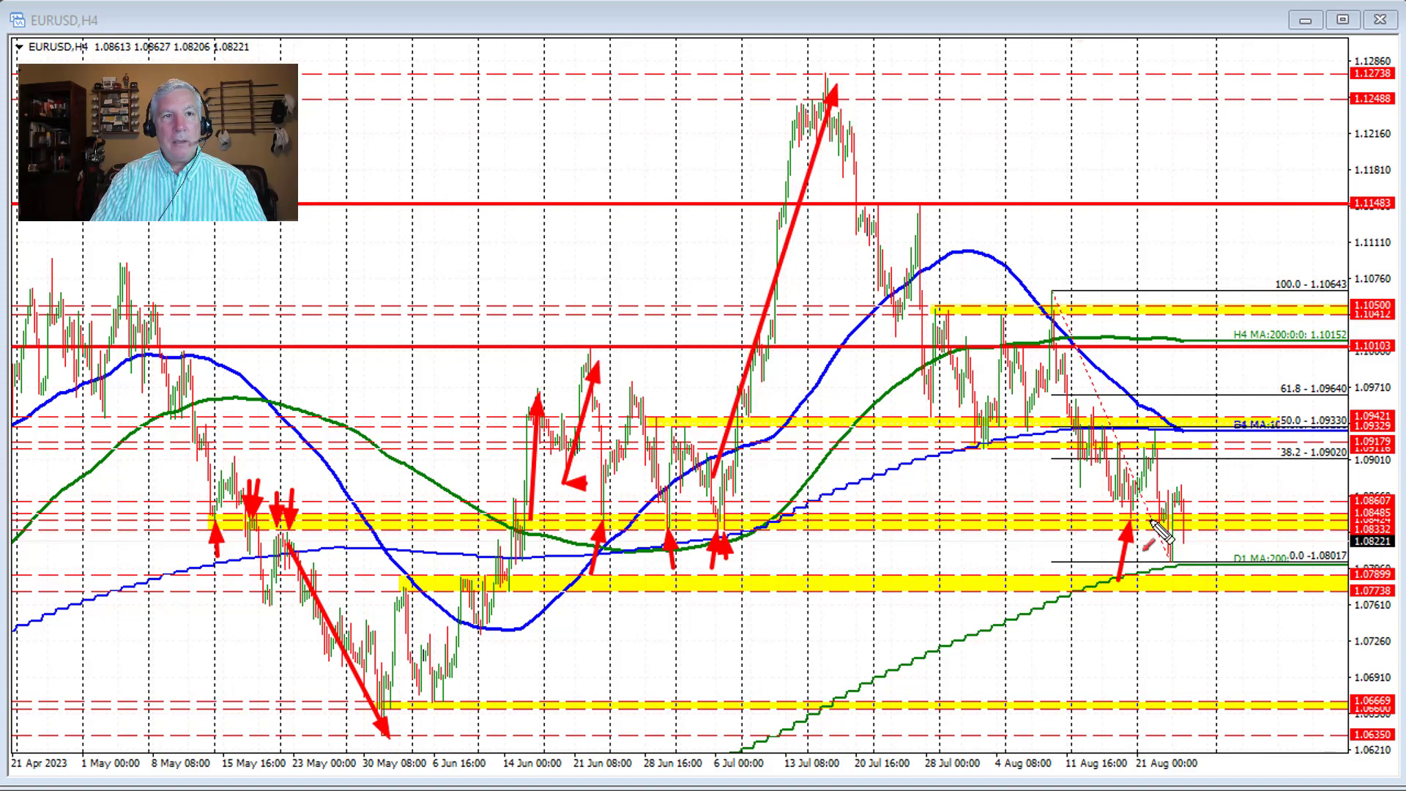
Point red arrows at the latest H4 candle near 1.08332 and at the low by the green 200-day moving average, and clear the markup.
{"action": "left_click_drag", "start_coordinate": [1183, 541], "coordinate": [1192, 514]}
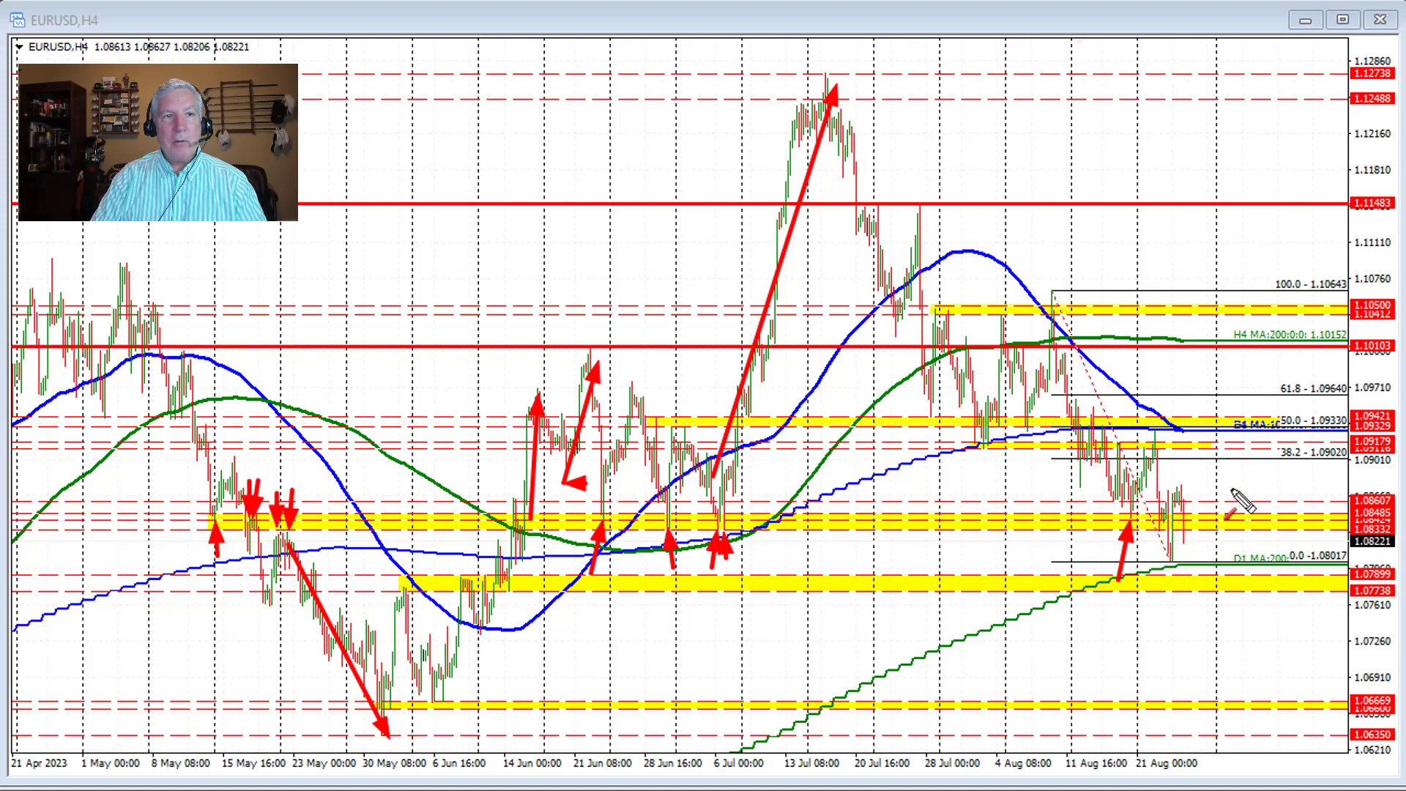
{"action": "left_click_drag", "start_coordinate": [1231, 488], "coordinate": [1183, 528]}
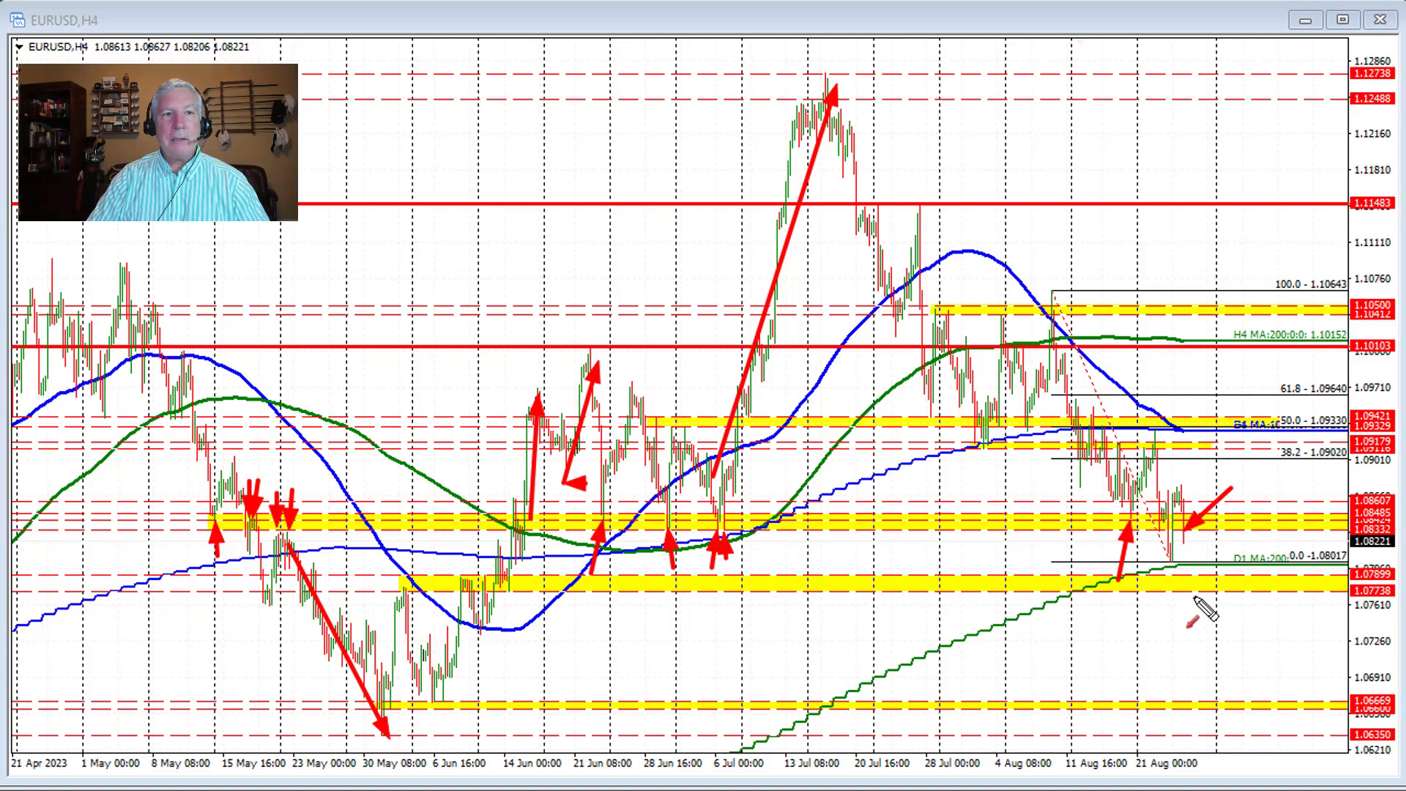
{"action": "left_click_drag", "start_coordinate": [1199, 609], "coordinate": [1181, 562]}
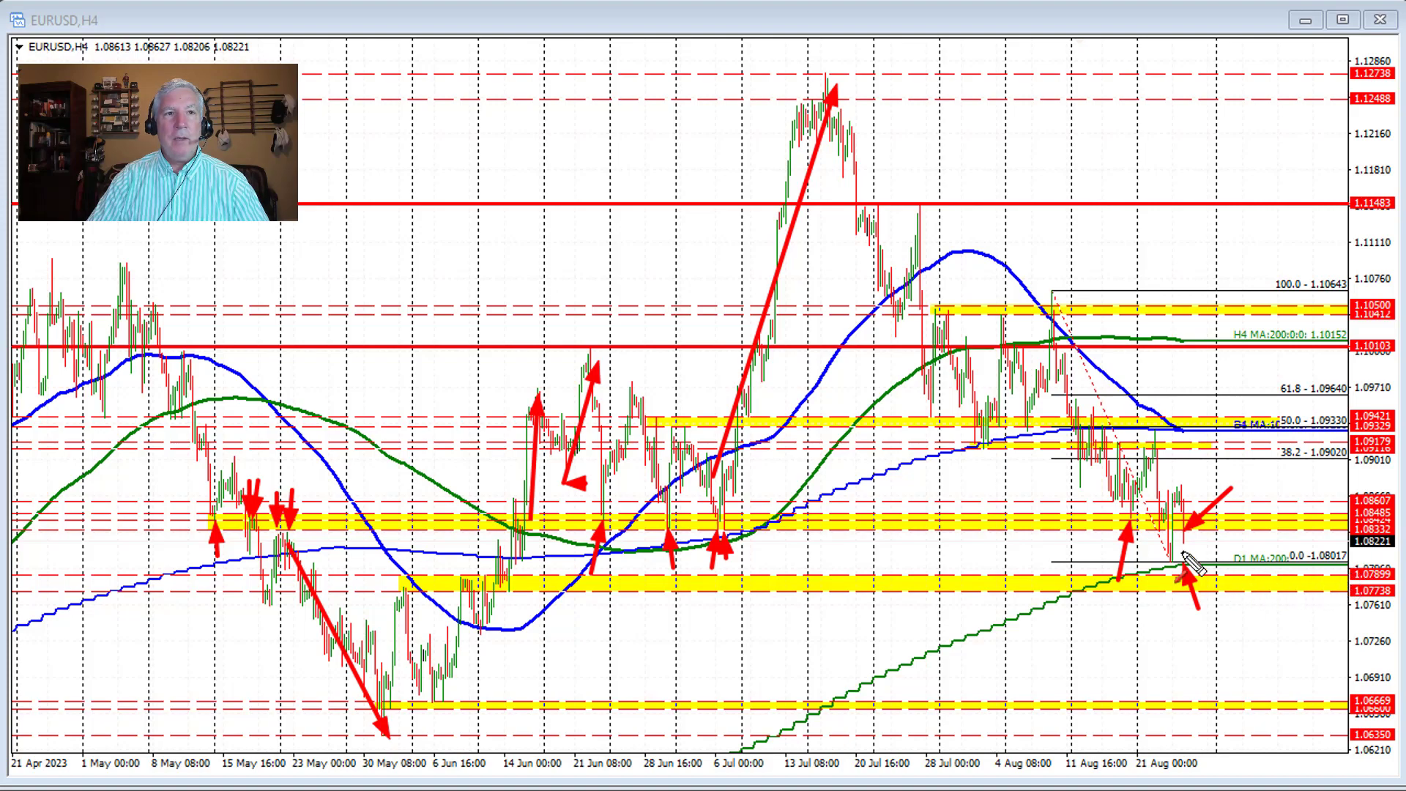
{"action": "left_click_drag", "start_coordinate": [1170, 597], "coordinate": [1172, 563]}
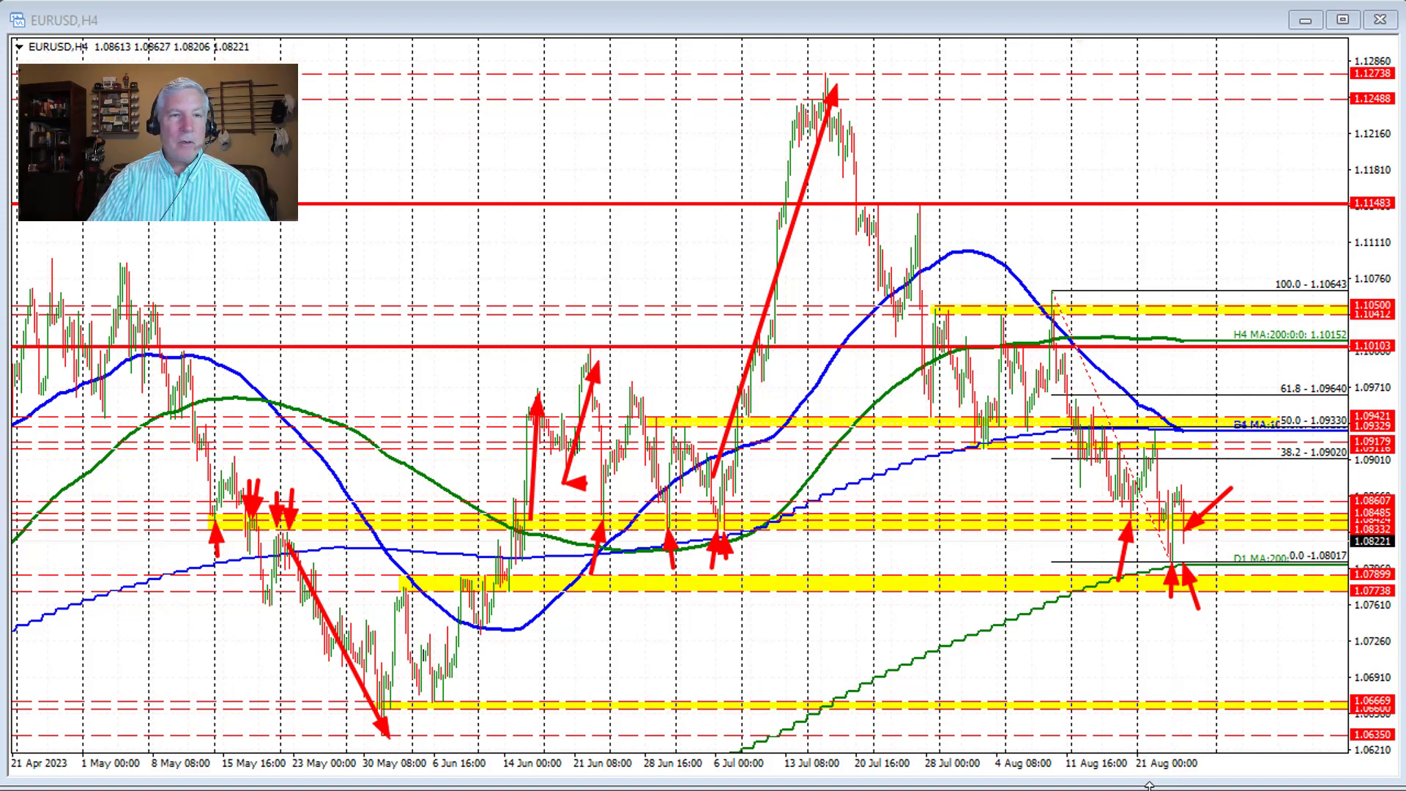
{"action": "key", "text": "Escape"}
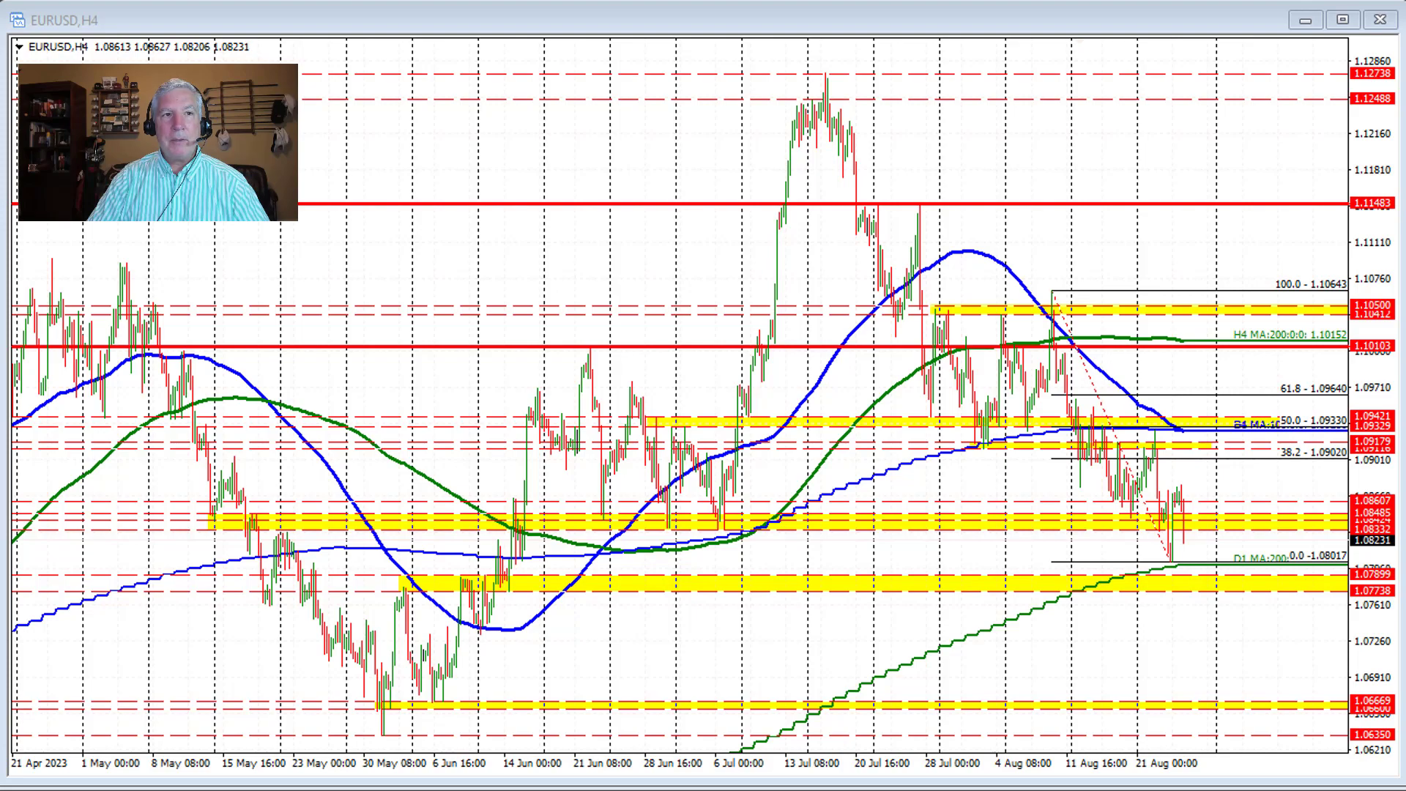
Switch to the USDJPY H1 chart, point a red arrow at the 100- and 200-hour averages, and box the price range since 10 August.
{"action": "key", "text": "ctrl+Tab"}
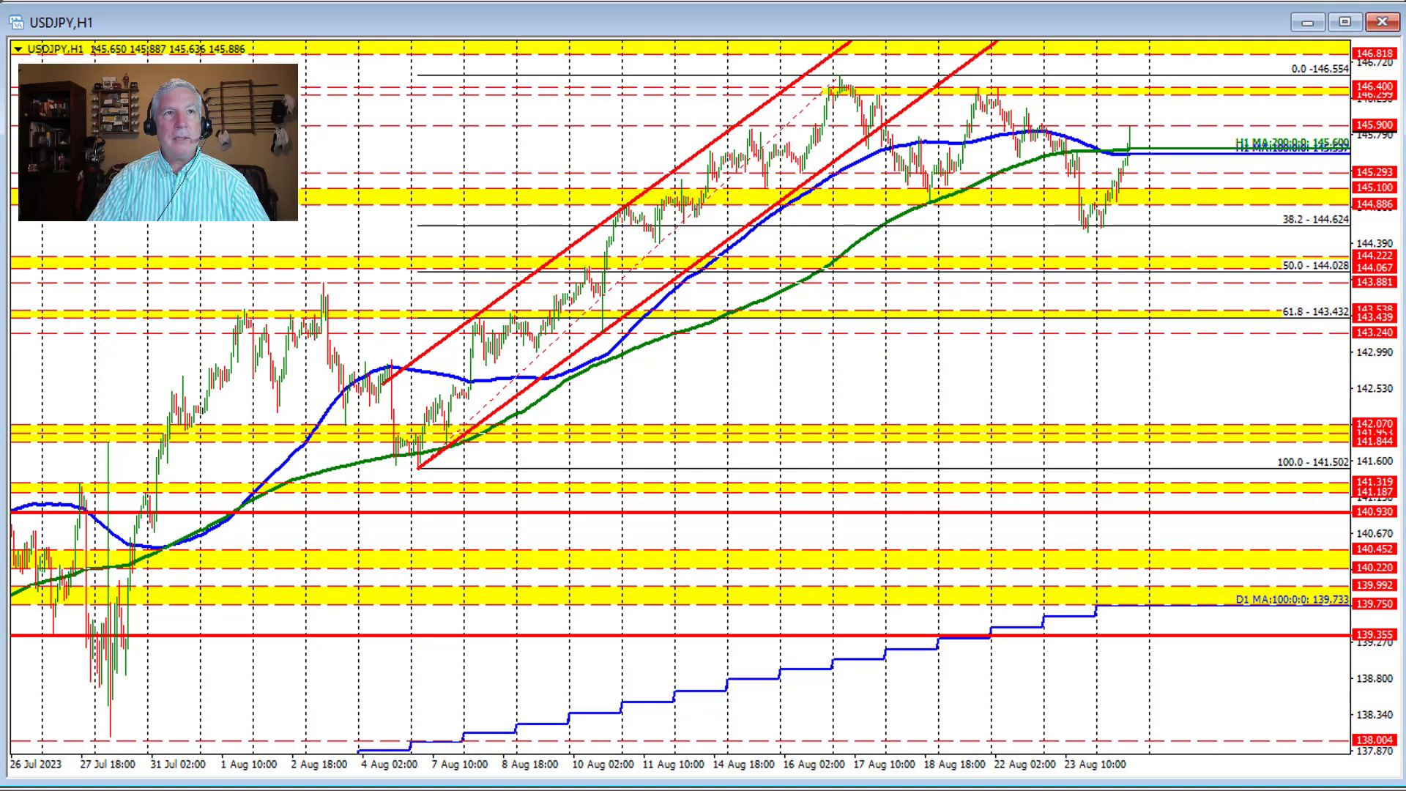
{"action": "key", "text": "ctrl+2"}
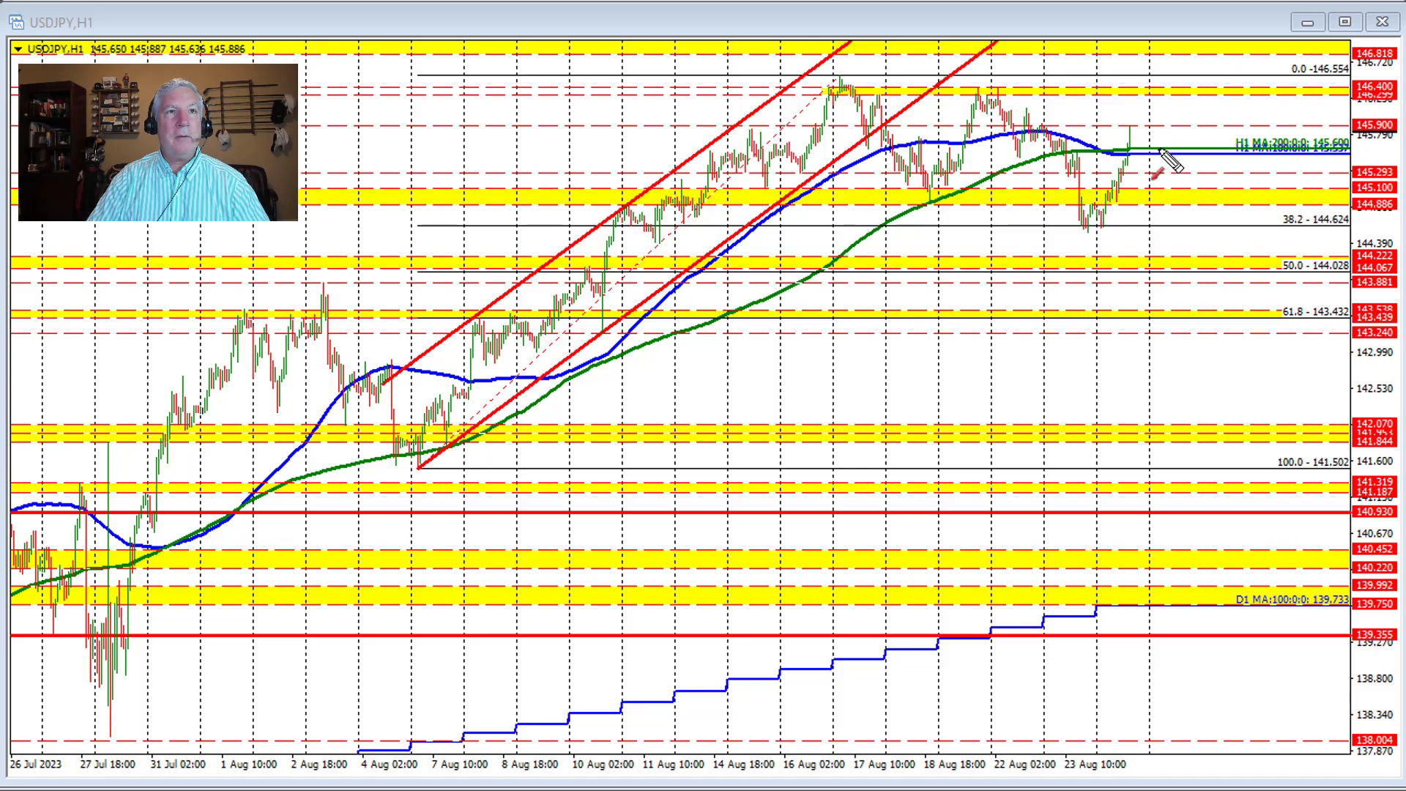
{"action": "left_click_drag", "start_coordinate": [1181, 129], "coordinate": [1131, 150]}
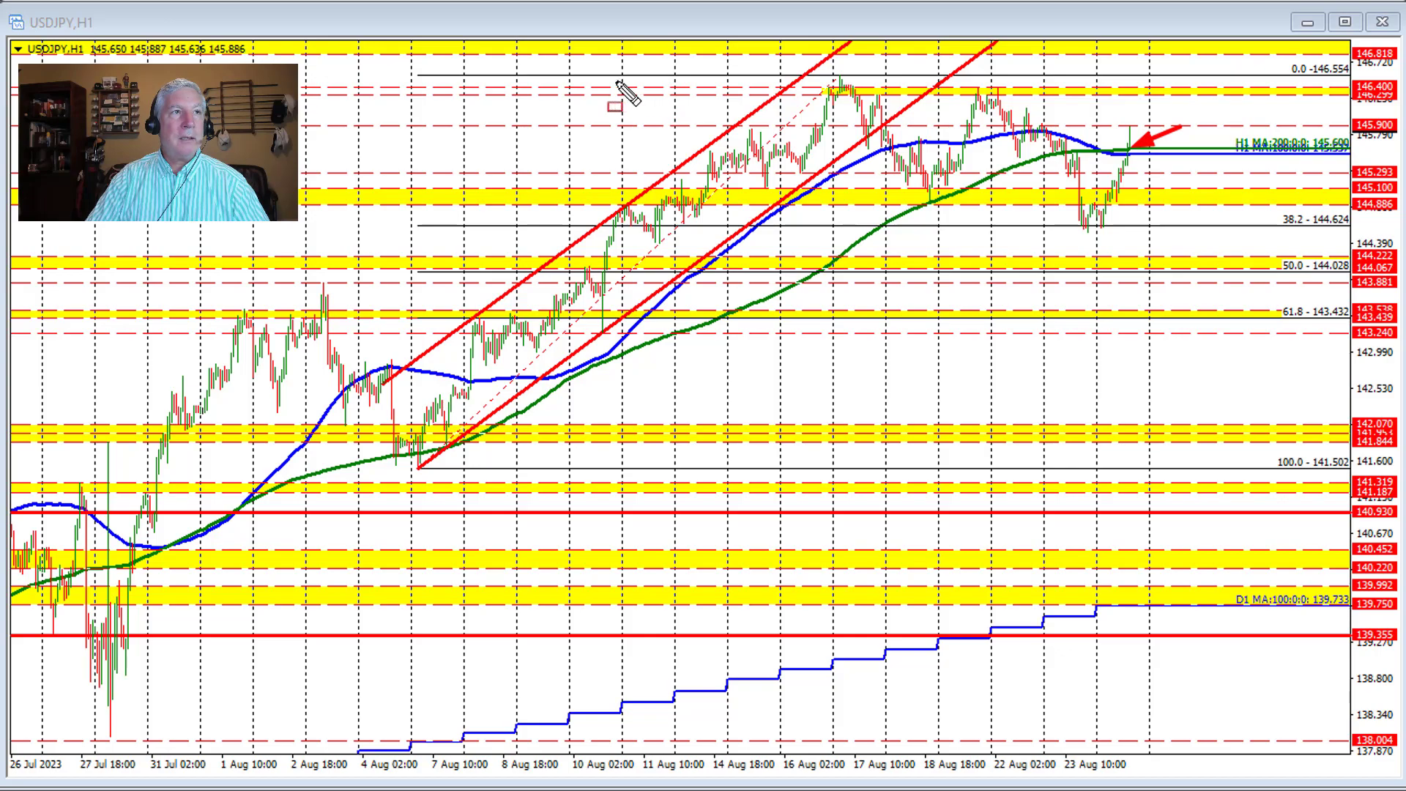
{"action": "mouse_move", "coordinate": [617, 76]}
{"action": "left_mouse_down"}
{"action": "mouse_move", "coordinate": [629, 109]}
{"action": "mouse_move", "coordinate": [864, 222]}
{"action": "mouse_move", "coordinate": [1147, 226]}
{"action": "left_mouse_up"}
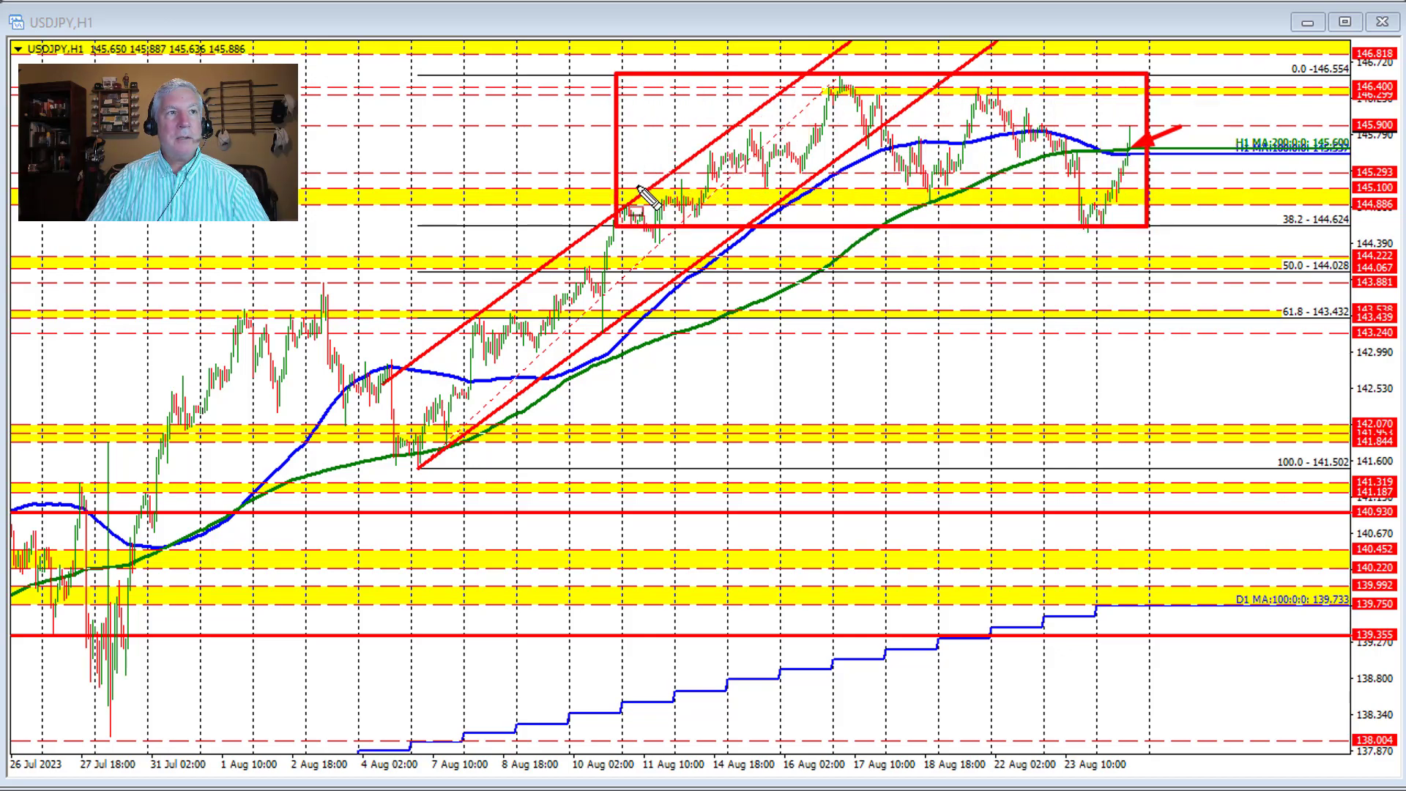
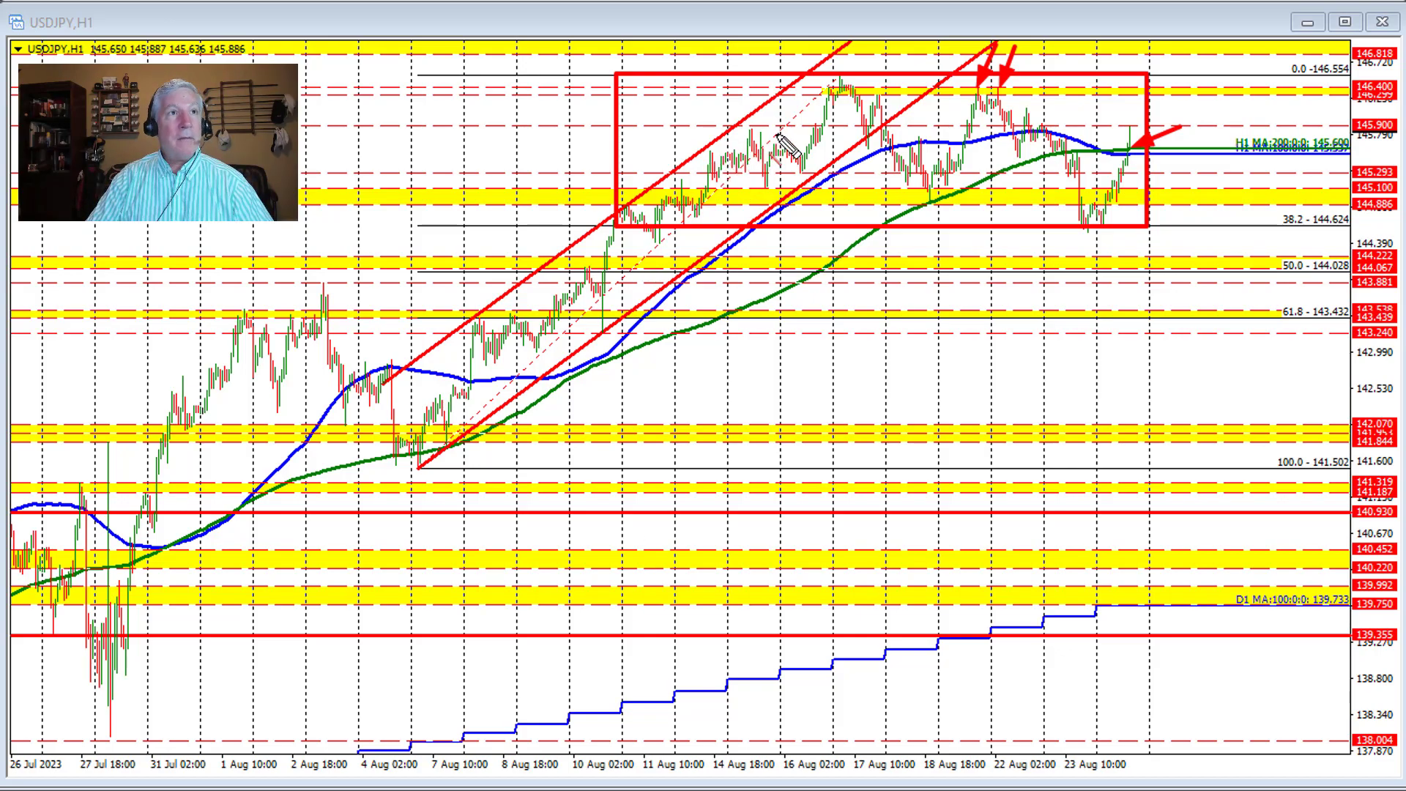
Draw a red horizontal line along the 145.900 level from the mid-August high on the USDJPY H1 chart, and clear the markup.
{"action": "left_click_drag", "start_coordinate": [732, 125], "coordinate": [1349, 126]}
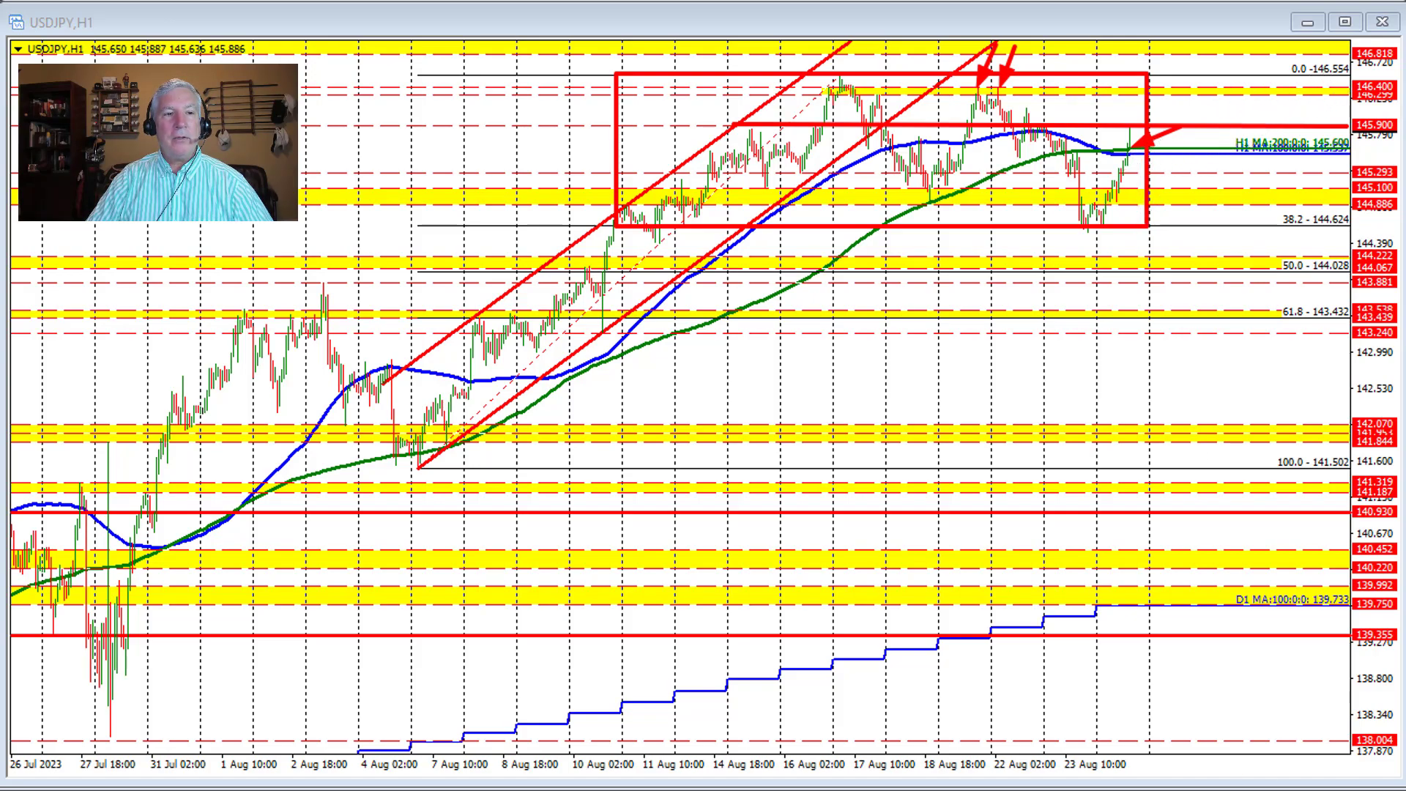
{"action": "key", "text": "Escape"}
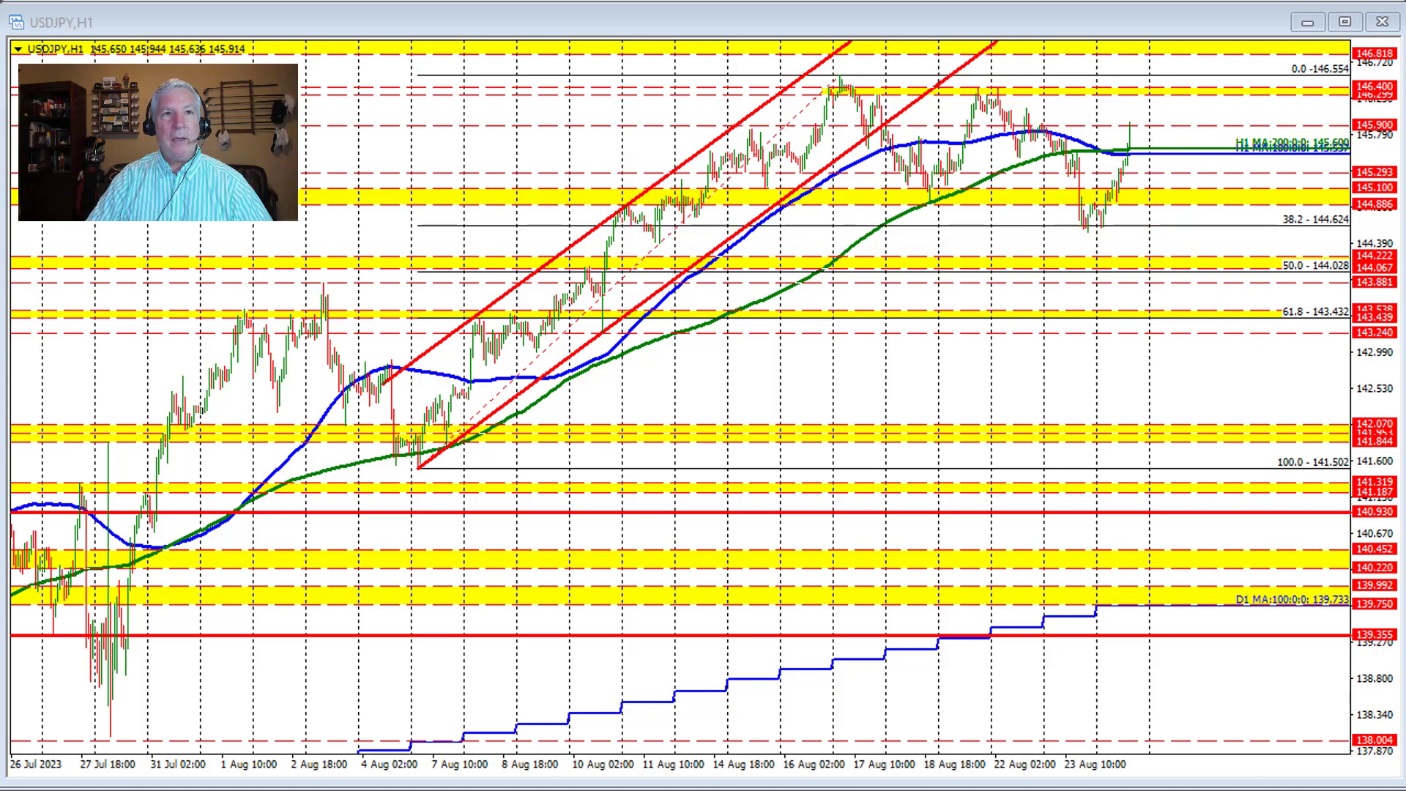
Switch to the GBPUSD H1 chart and trace the drop to the 1.26150 area and the rebound to the green 200-hour average with red arrows.
{"action": "left_click", "coordinate": [1087, 789]}
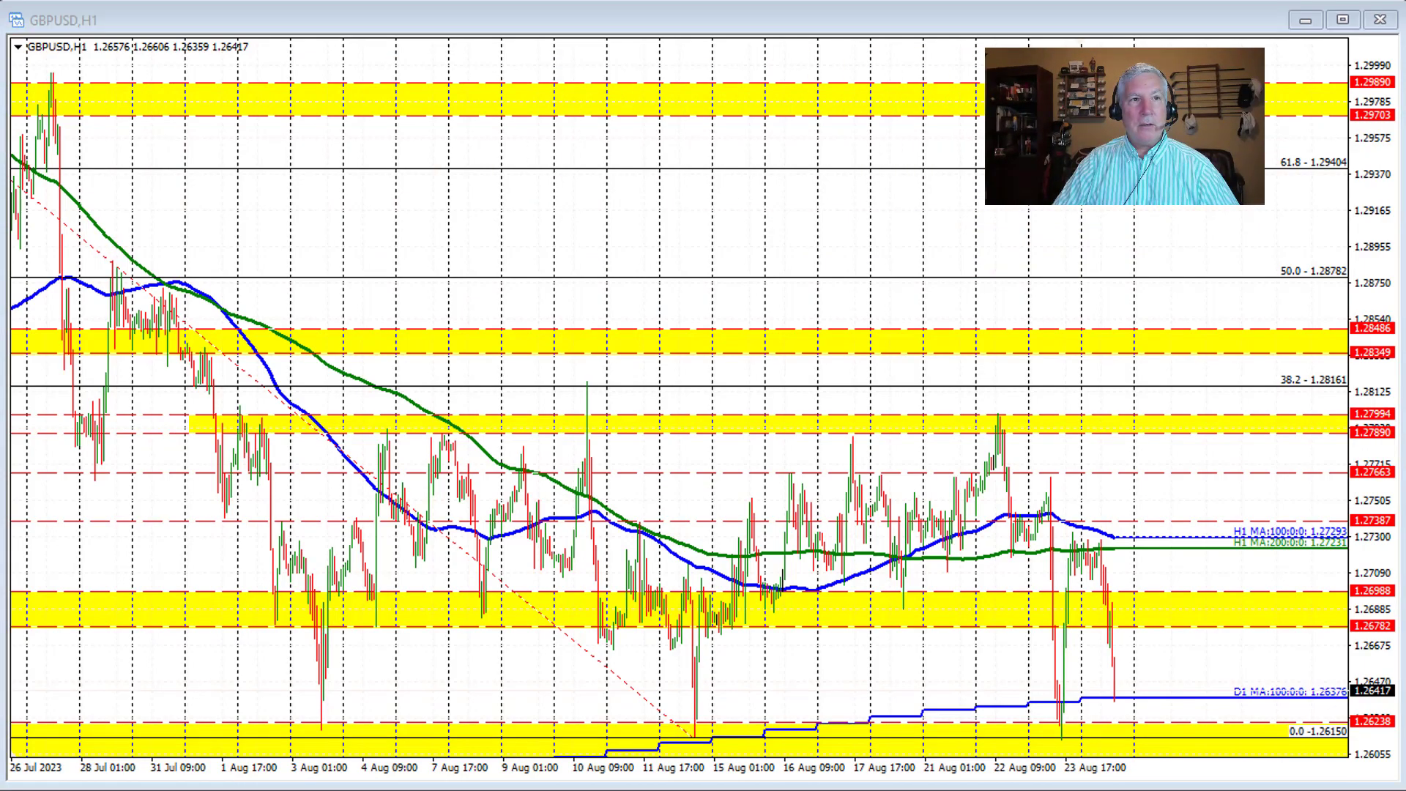
{"action": "mouse_move", "coordinate": [1038, 483]}
{"action": "left_mouse_down"}
{"action": "mouse_move", "coordinate": [1045, 738]}
{"action": "mouse_move", "coordinate": [1102, 639]}
{"action": "mouse_move", "coordinate": [1086, 547]}
{"action": "left_mouse_up"}
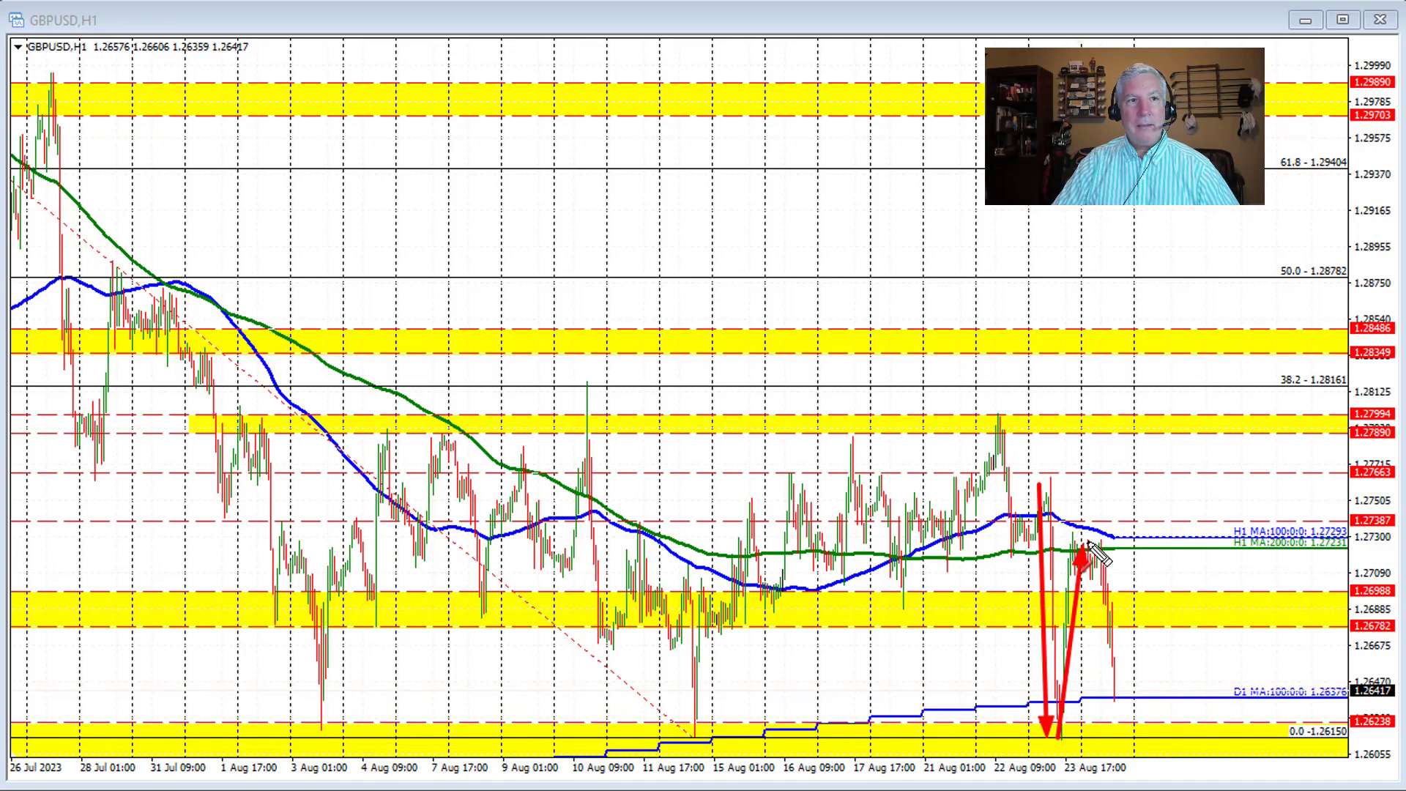
{"action": "left_click_drag", "start_coordinate": [1087, 593], "coordinate": [1096, 583]}
{"action": "key", "text": "ctrl+z"}
Point red arrows at the 23 August highs near the hourly averages, trace the fall to the 100-day average, and clear the markup.
{"action": "mouse_move", "coordinate": [1098, 501]}
{"action": "left_mouse_down"}
{"action": "mouse_move", "coordinate": [1090, 537]}
{"action": "mouse_move", "coordinate": [1107, 522]}
{"action": "mouse_move", "coordinate": [1101, 537]}
{"action": "left_mouse_up"}
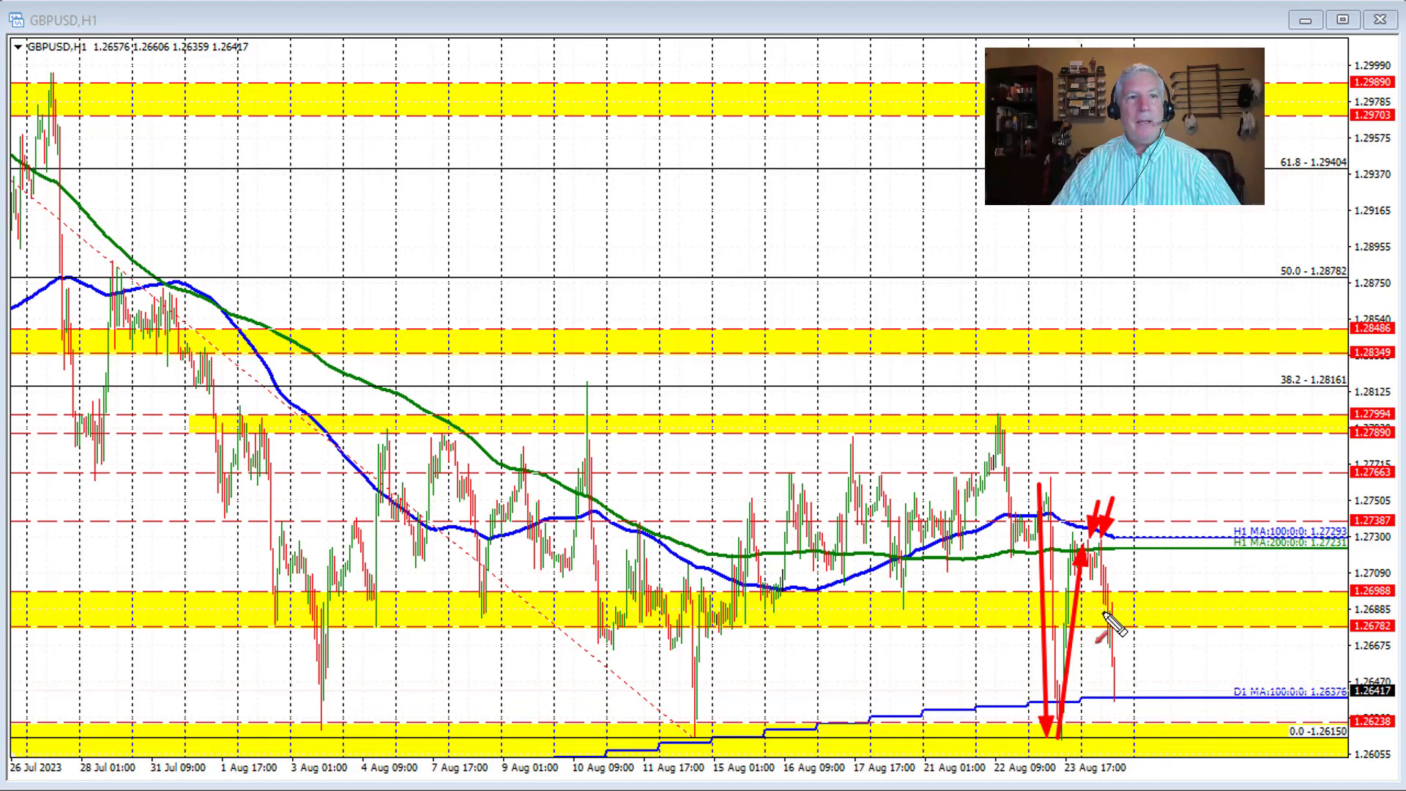
{"action": "left_click_drag", "start_coordinate": [1102, 552], "coordinate": [1127, 701]}
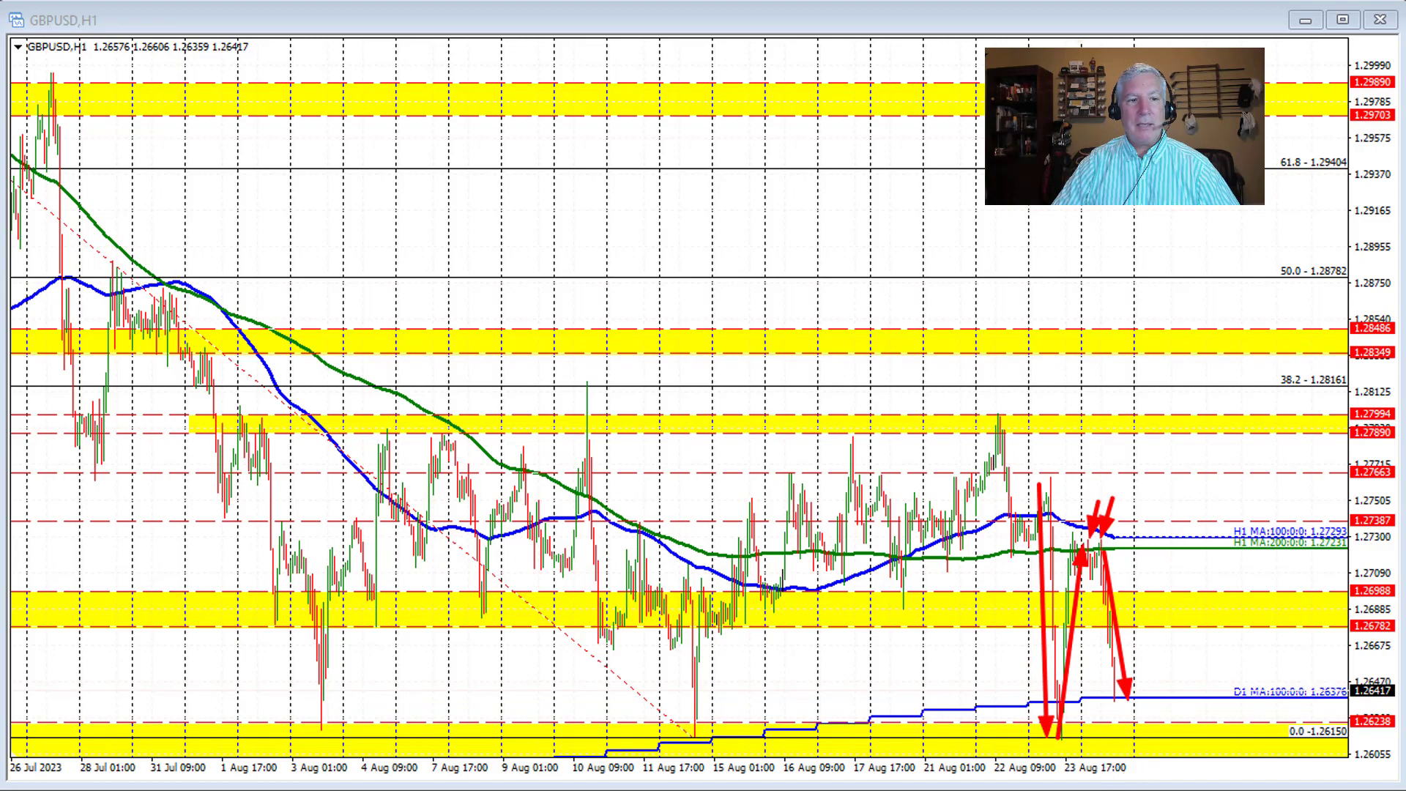
{"action": "key", "text": "Escape"}
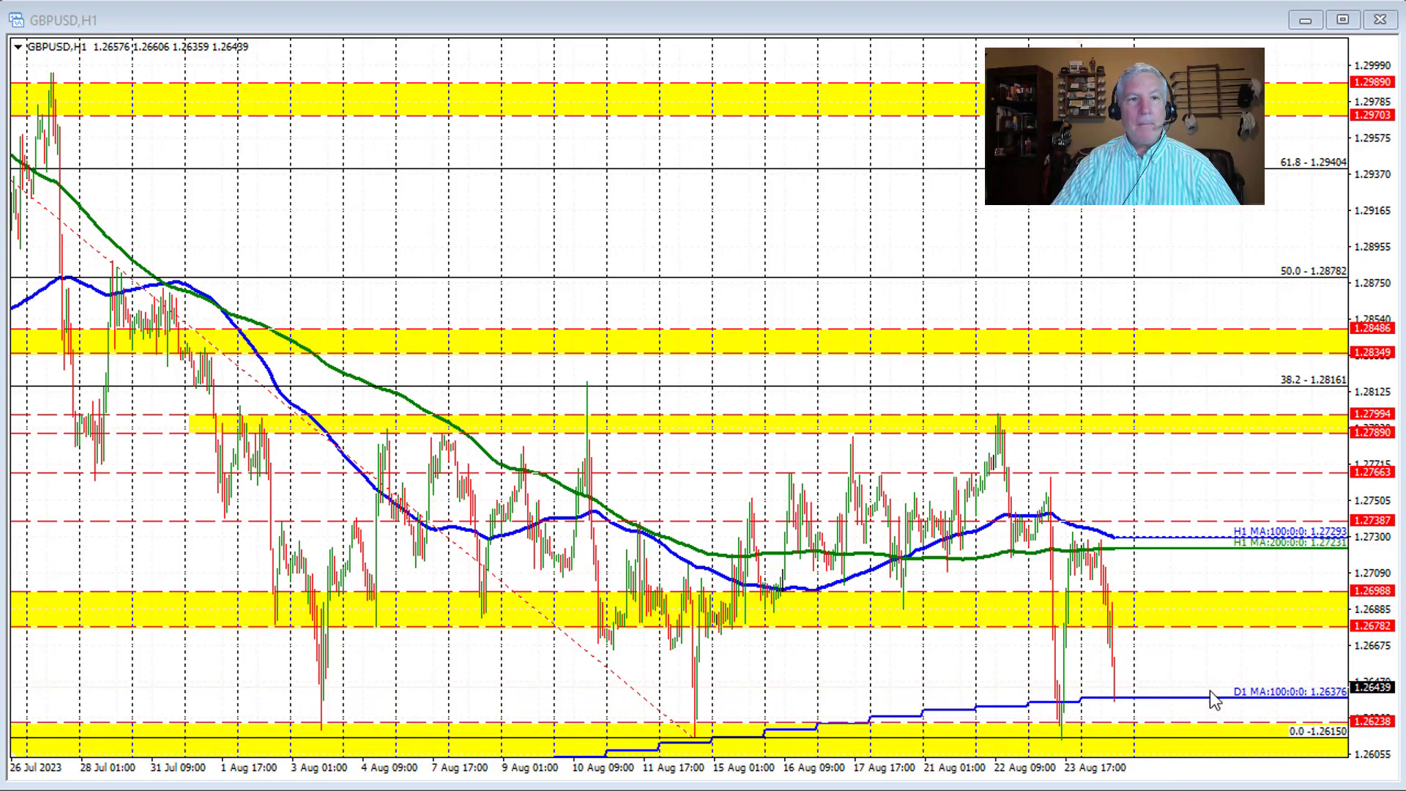
Underline the 1.26150 support with a red line running from the 3 August low across to the current price, and clear the markup.
{"action": "left_click_drag", "start_coordinate": [1391, 622], "coordinate": [1286, 677]}
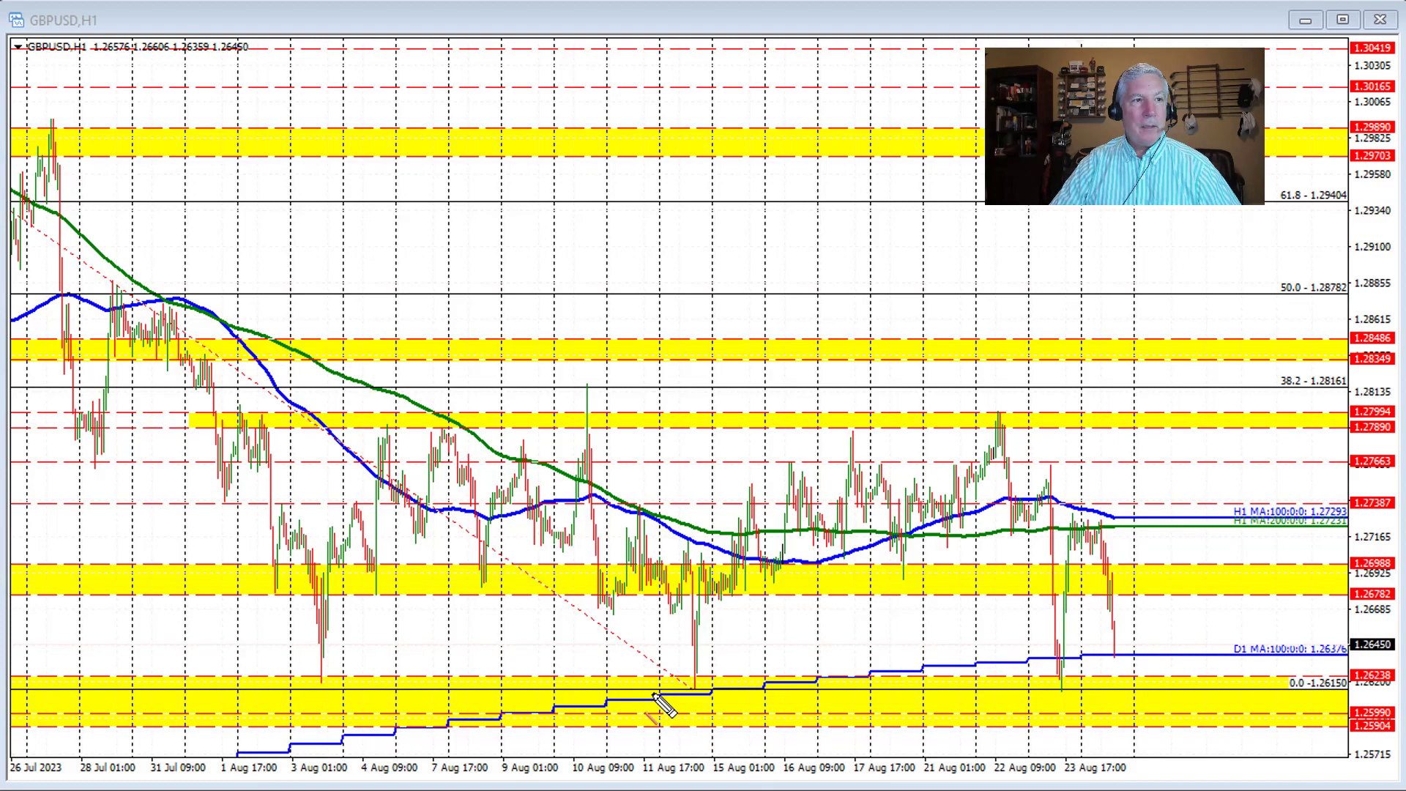
{"action": "left_click_drag", "start_coordinate": [654, 690], "coordinate": [1342, 689]}
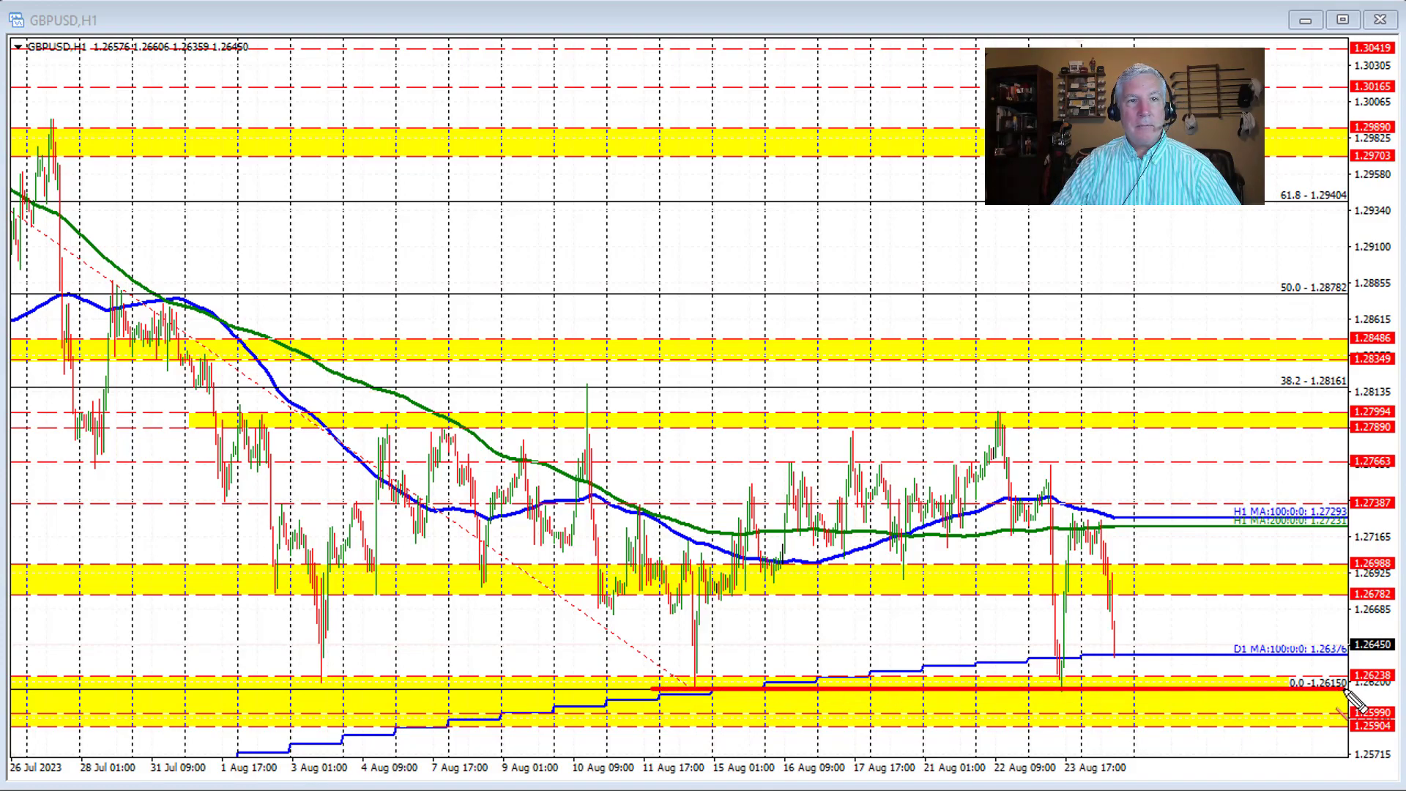
{"action": "mouse_move", "coordinate": [297, 689]}
{"action": "left_mouse_down"}
{"action": "mouse_move", "coordinate": [710, 694]}
{"action": "mouse_move", "coordinate": [687, 689]}
{"action": "left_mouse_up"}
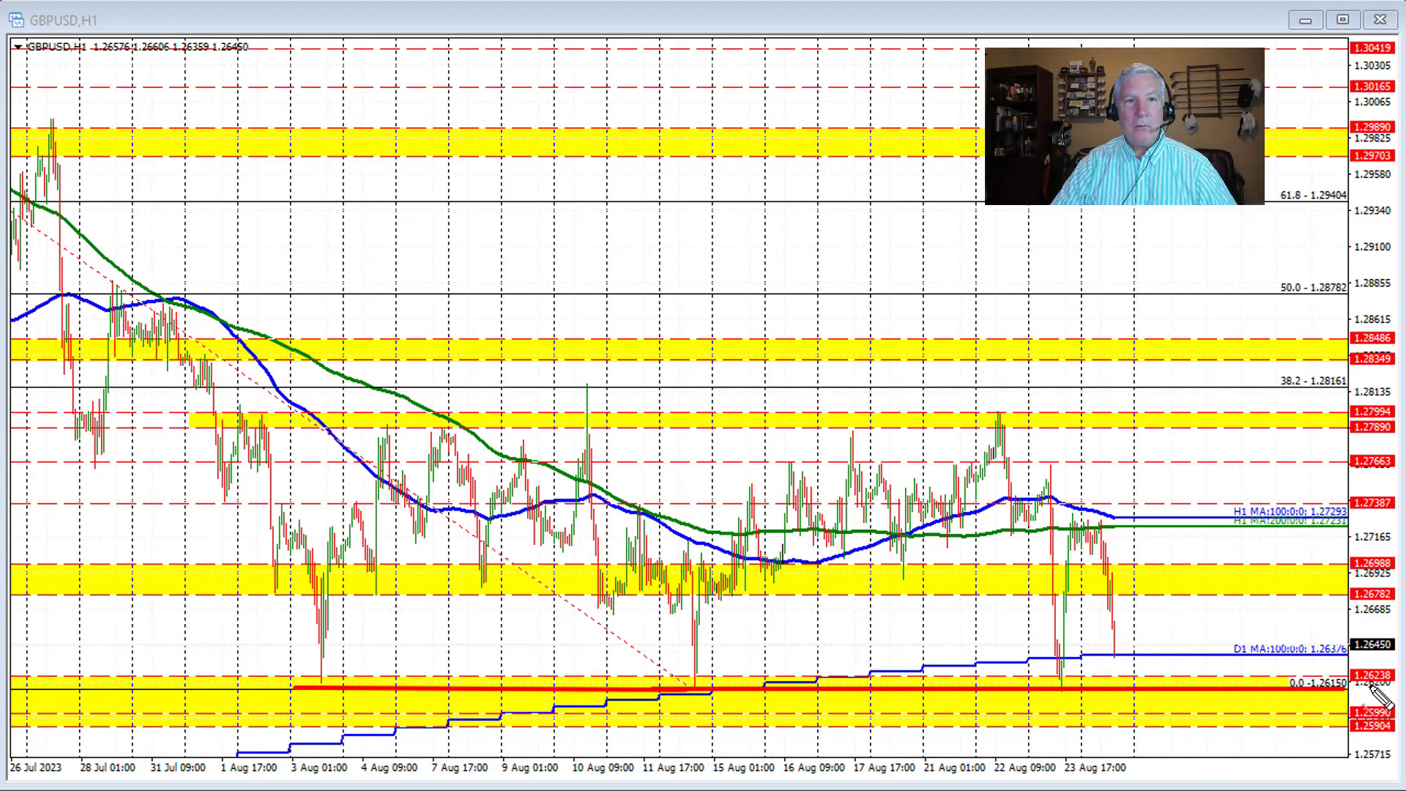
{"action": "key", "text": "Escape"}
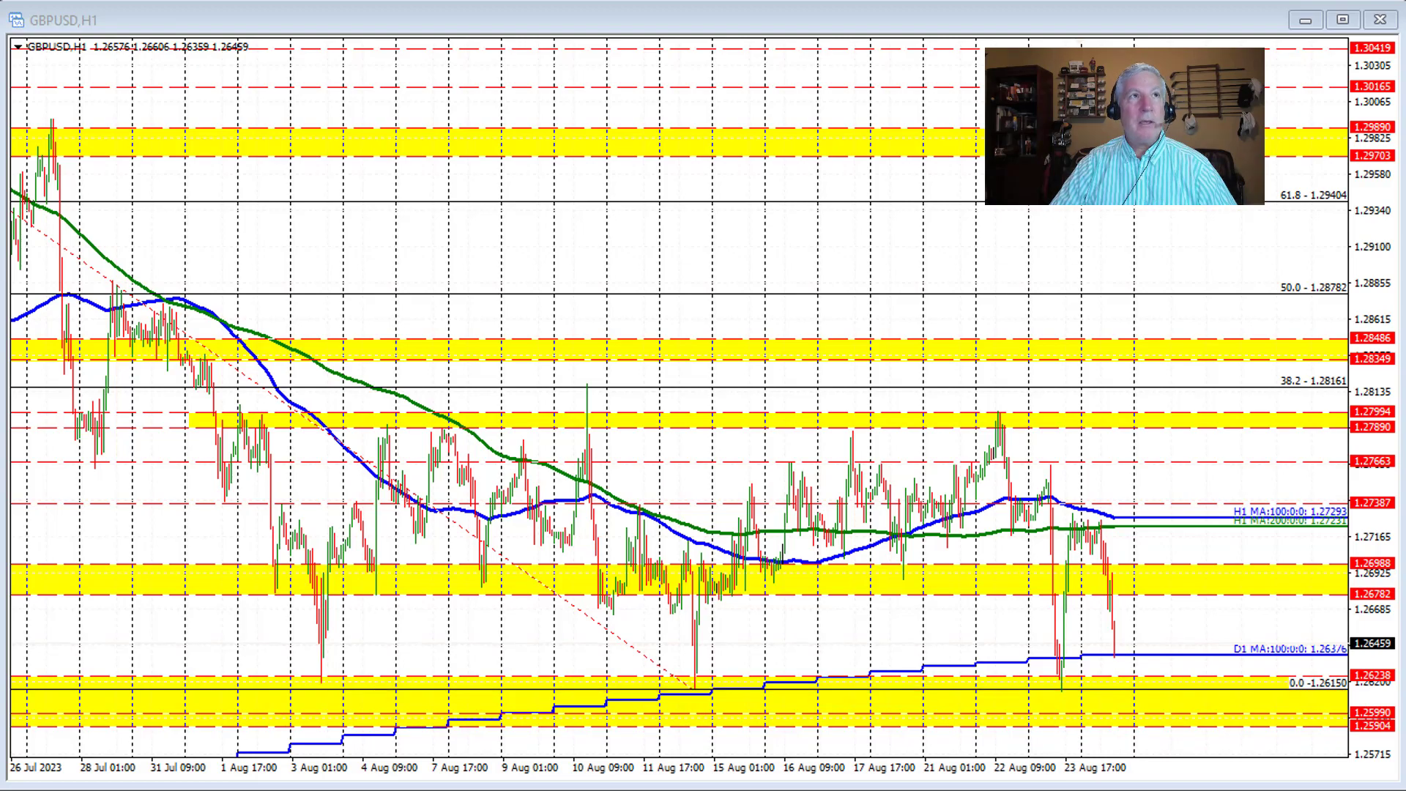
Switch the GBPUSD chart to the H4 timeframe and expand its view to cover price history back to 19 April 2023.
{"action": "left_click", "coordinate": [727, 1]}
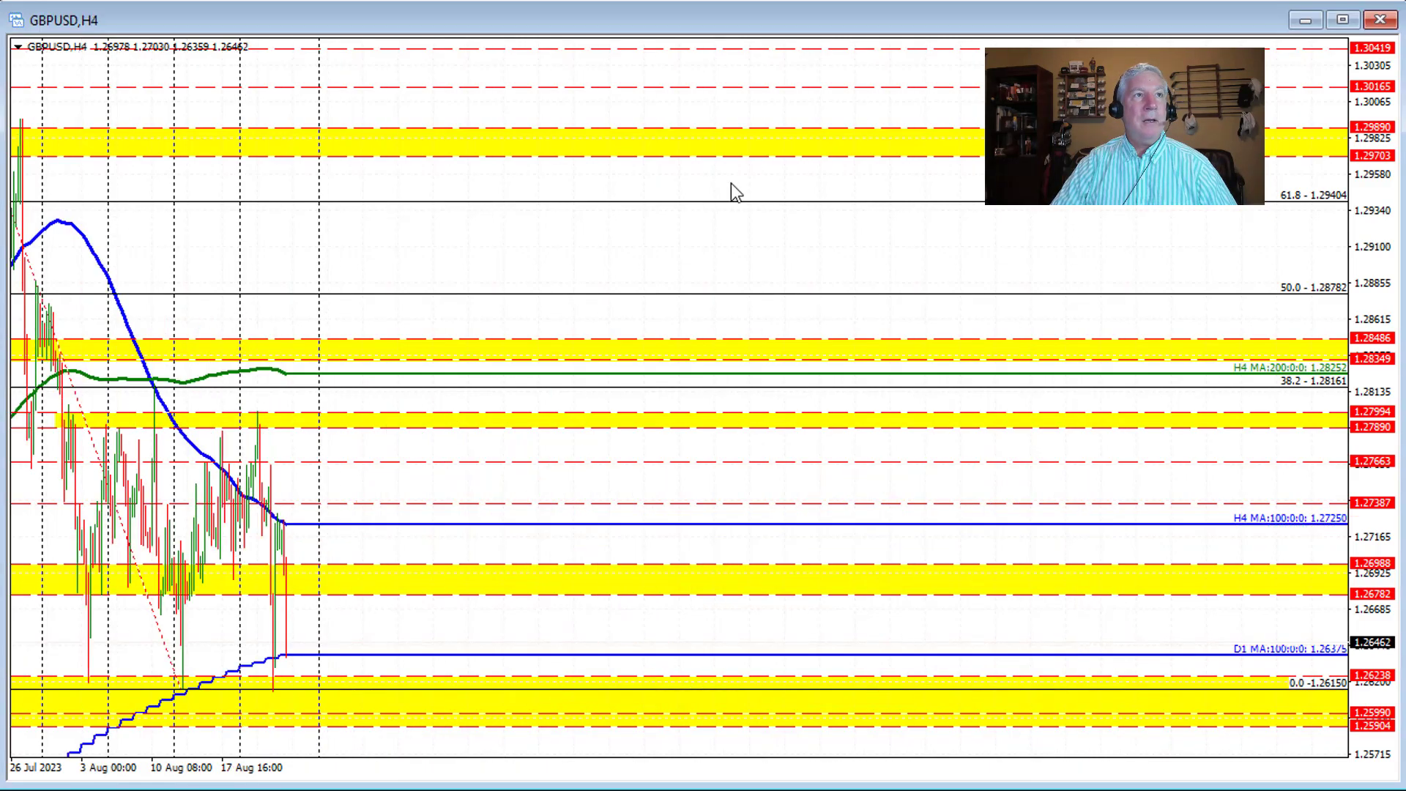
{"action": "left_click_drag", "start_coordinate": [748, 77], "coordinate": [921, 95]}
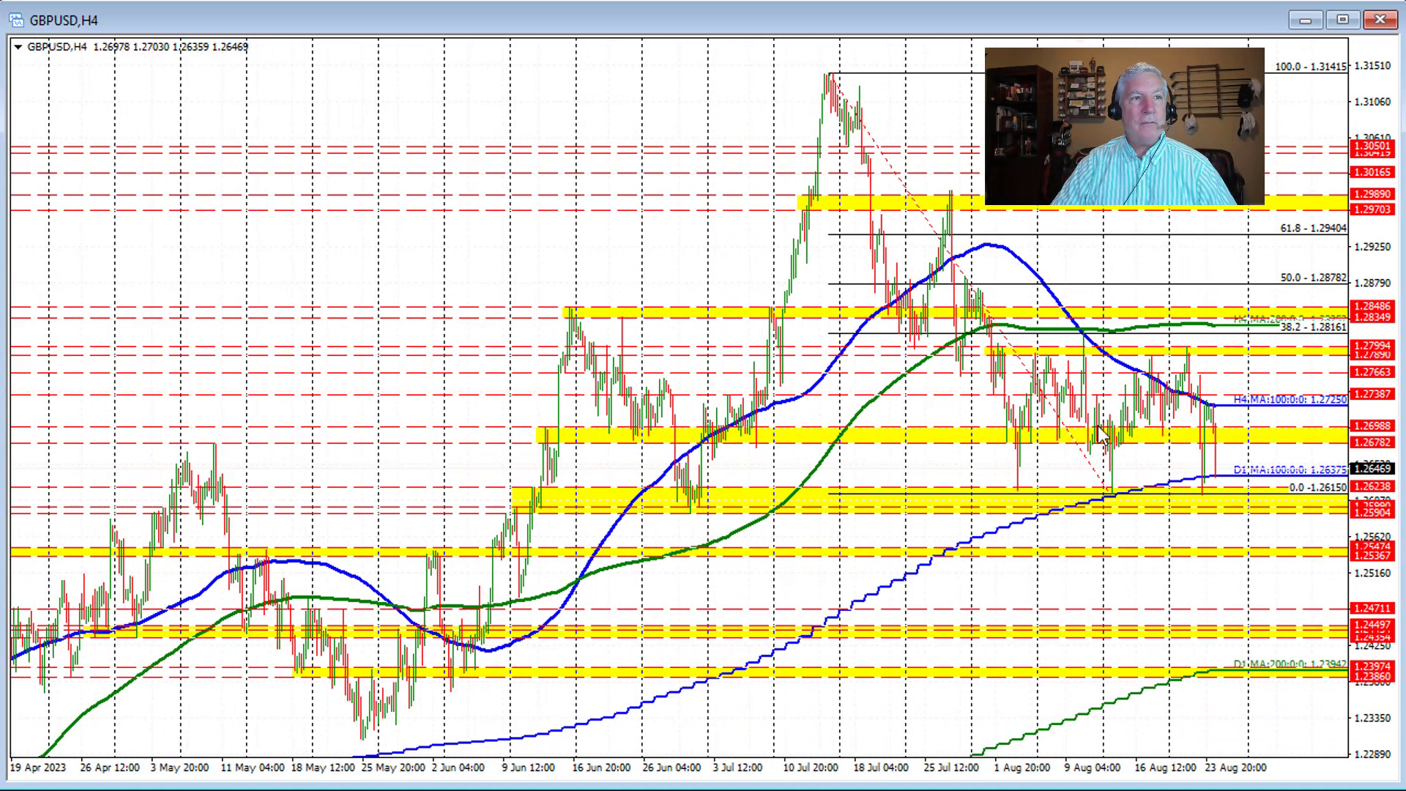